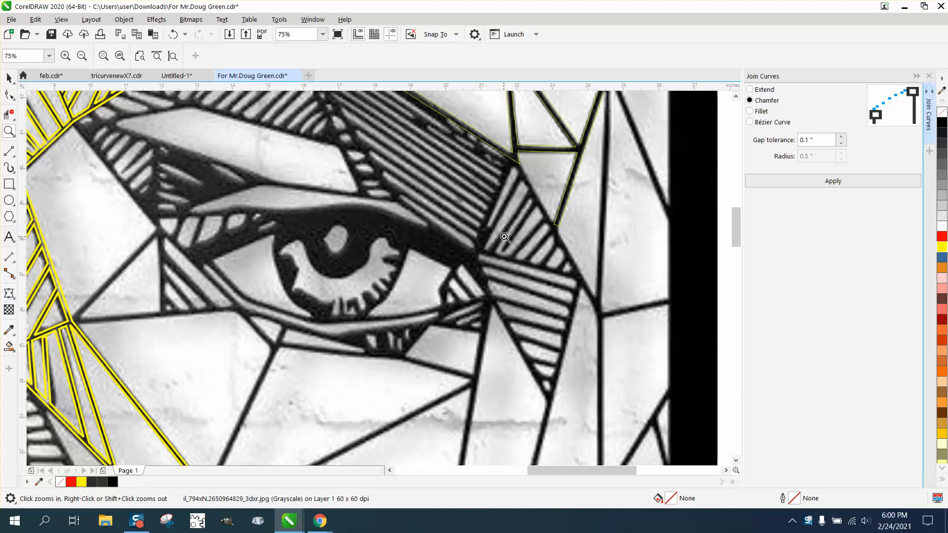
# Trace the lower and upper edges of the dark upper eyelid with 3-point curves about 7.09 and 8.07 inches wide.
pyautogui.click(496, 231)
pyautogui.click(397, 250)
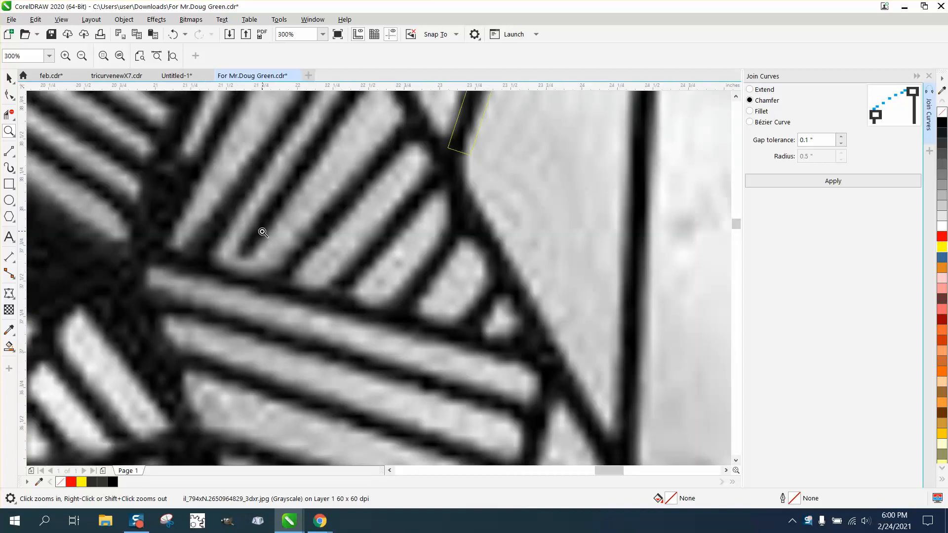
pyautogui.rightClick(246, 258)
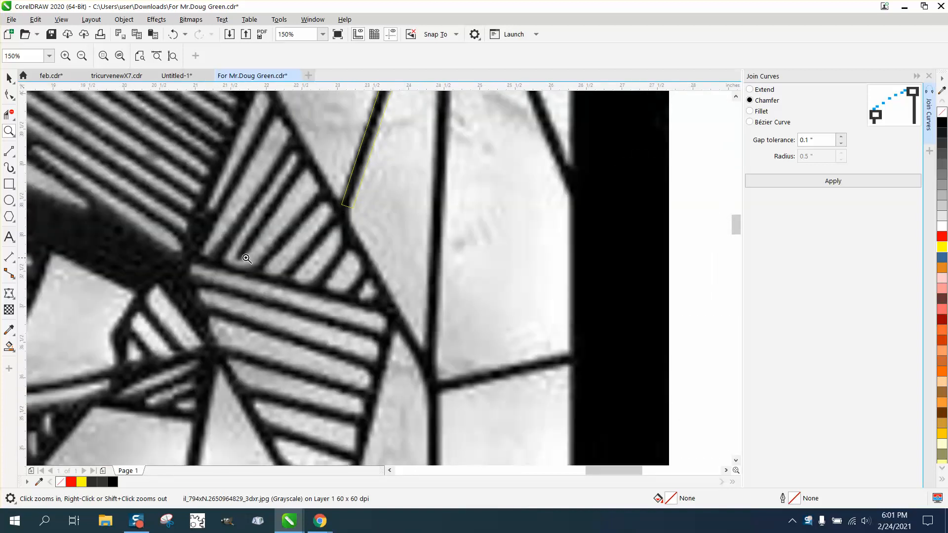
pyautogui.rightClick(345, 258)
pyautogui.rightClick(346, 258)
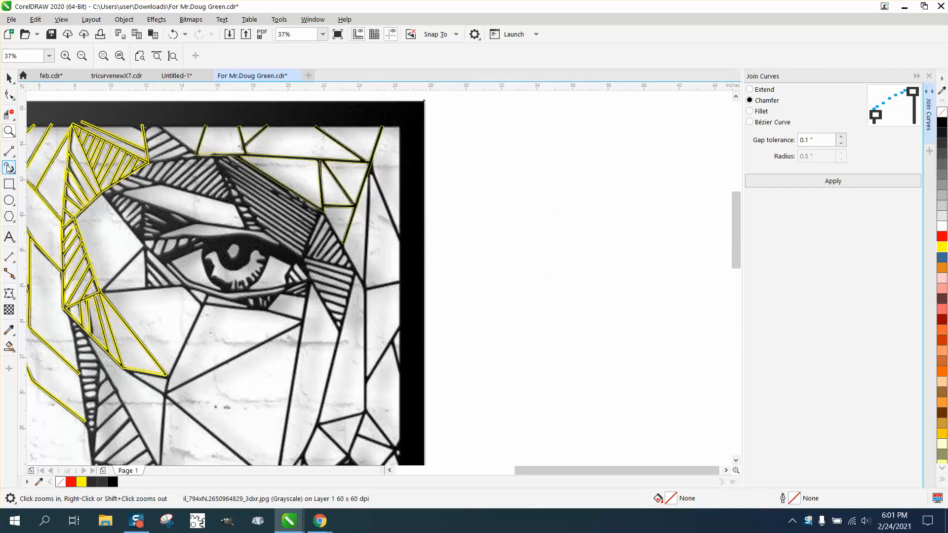
pyautogui.moveTo(125, 208); pyautogui.dragTo(406, 358)
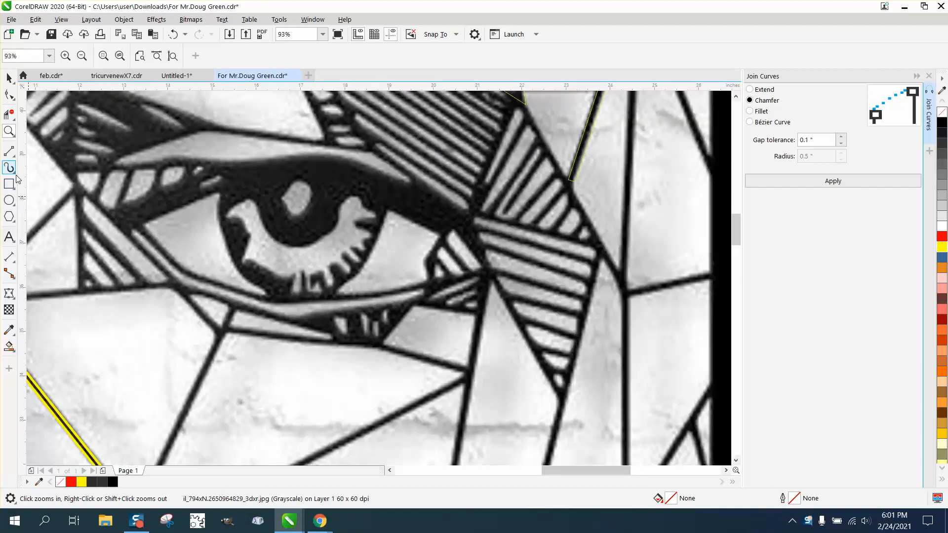
pyautogui.click(16, 160)
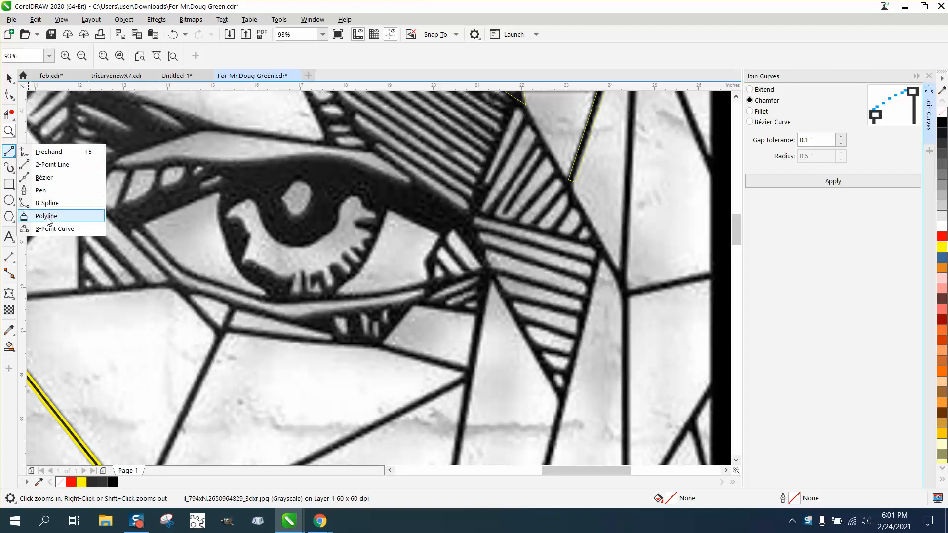
pyautogui.click(40, 226)
pyautogui.moveTo(125, 234); pyautogui.dragTo(439, 234)
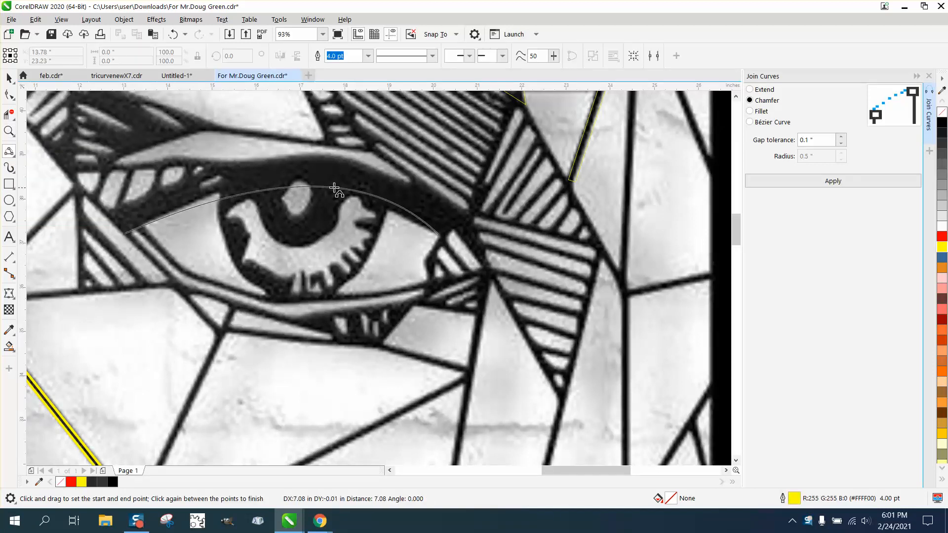
pyautogui.click(316, 179)
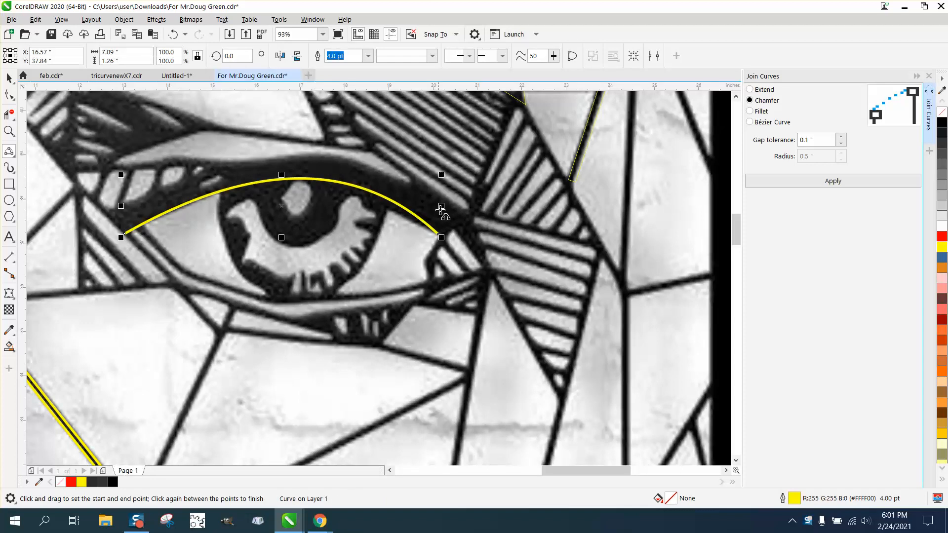
pyautogui.moveTo(461, 209); pyautogui.dragTo(107, 210)
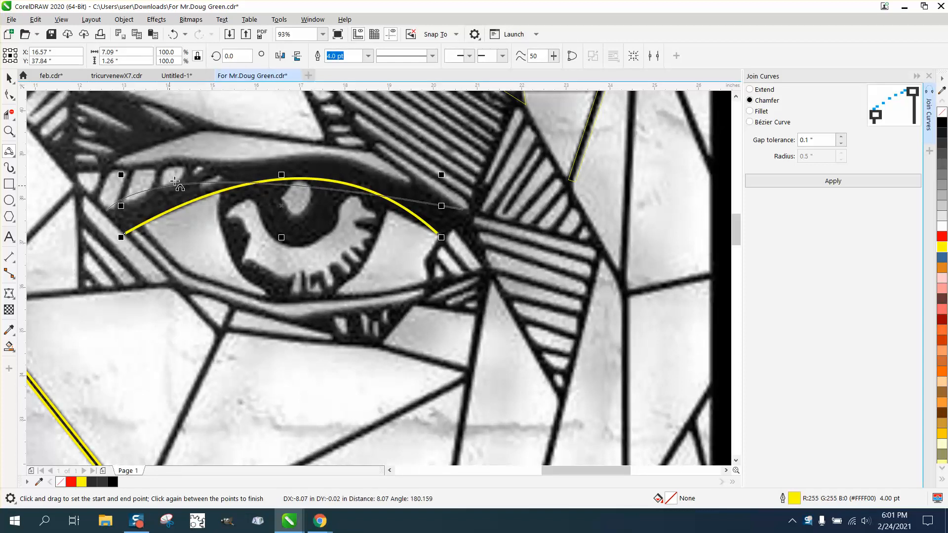
pyautogui.click(296, 154)
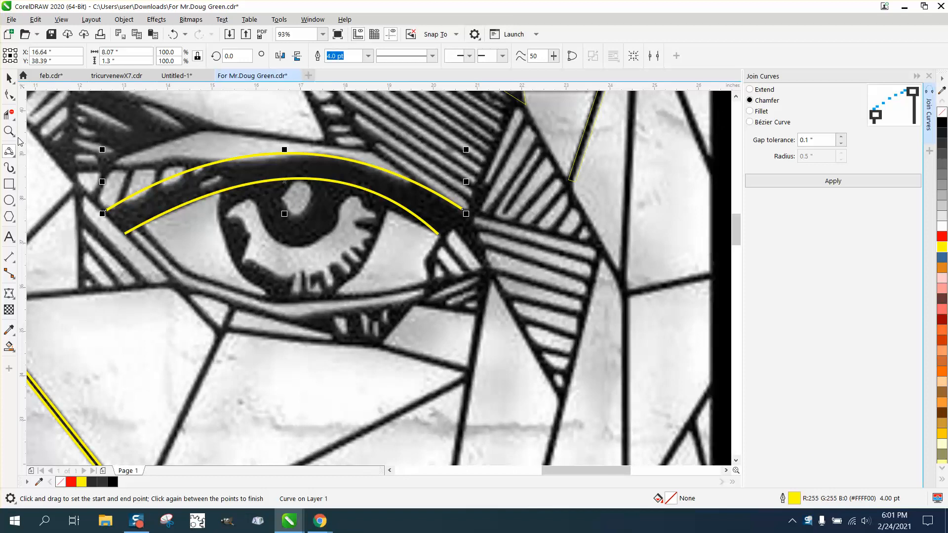
# Close both ends of the eyelid band with 2-point lines joining the endpoints of the two curves.
pyautogui.click(14, 155)
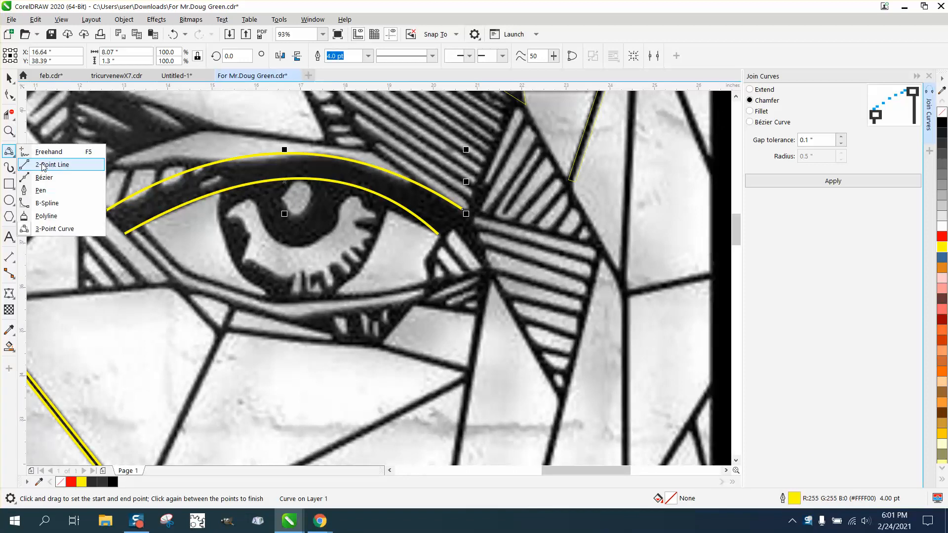
pyautogui.click(47, 161)
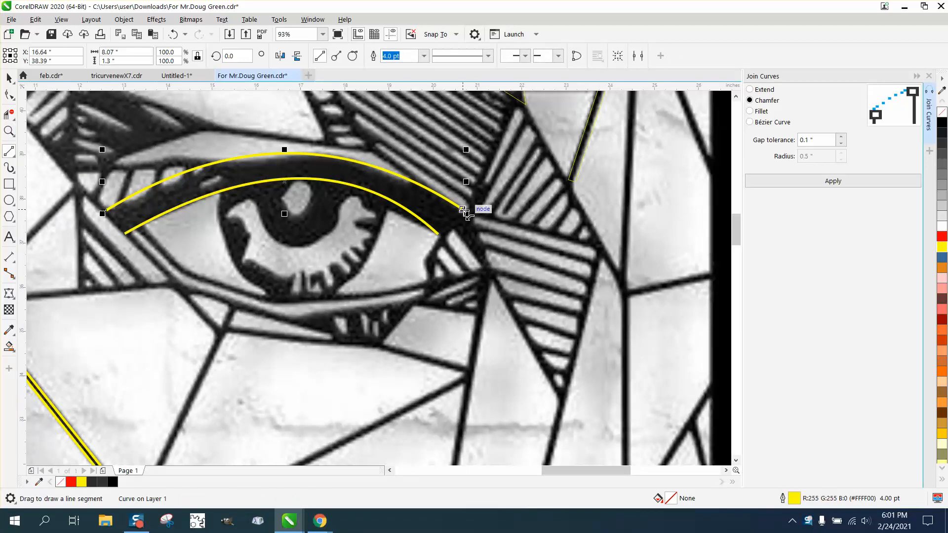
pyautogui.moveTo(463, 210); pyautogui.dragTo(438, 233)
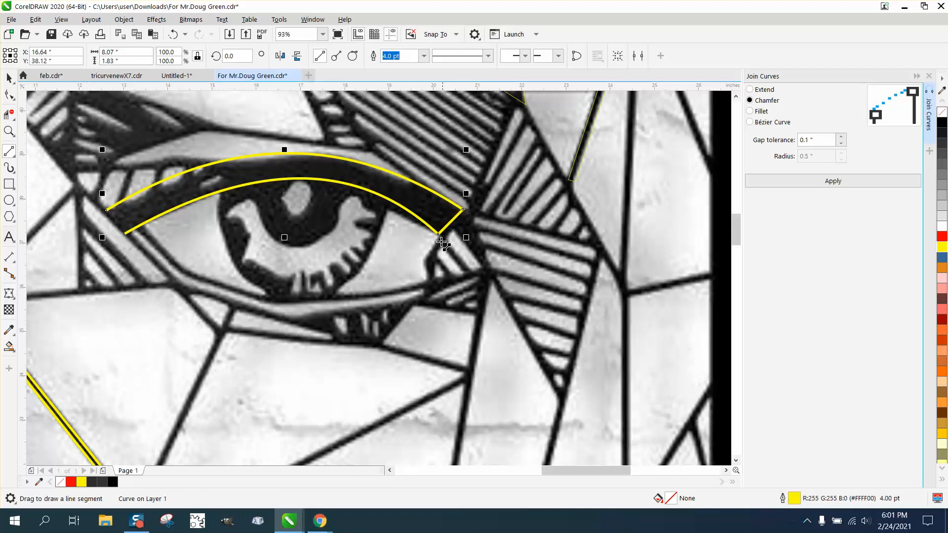
pyautogui.moveTo(125, 234); pyautogui.dragTo(106, 211)
# Draw a 3-point curve around the iris, starting and ending at the lower eyelid curve, about 4.24 inches wide and 2.35 inches high.
pyautogui.click(10, 152)
pyautogui.click(53, 230)
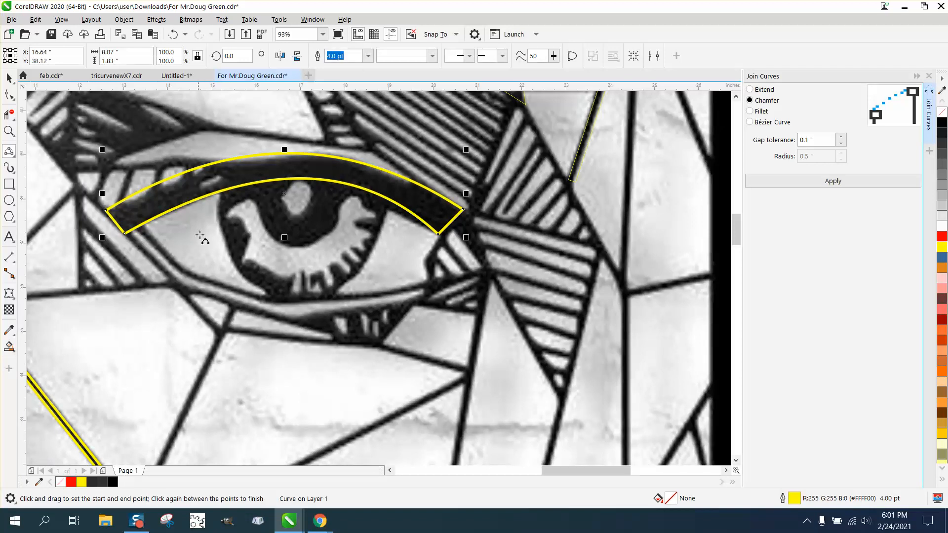
pyautogui.moveTo(215, 193); pyautogui.dragTo(403, 208)
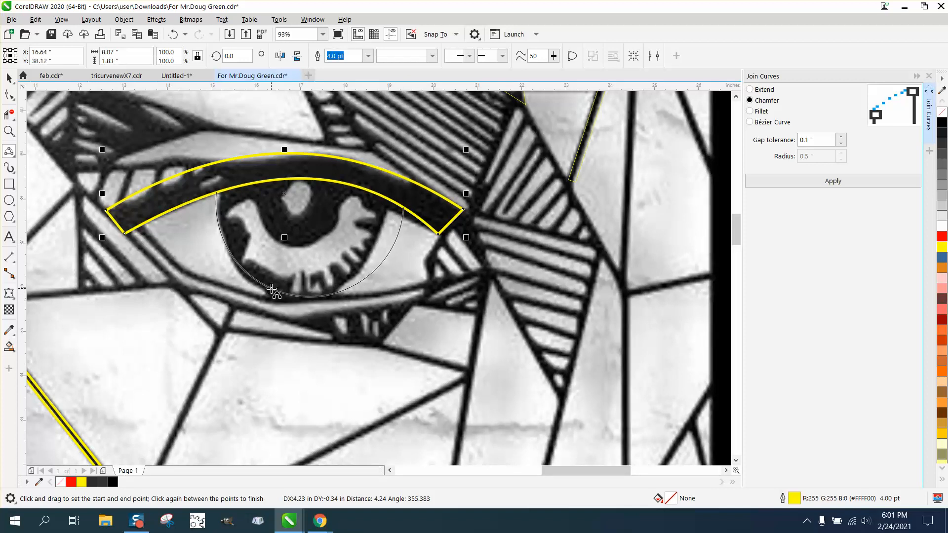
pyautogui.click(272, 290)
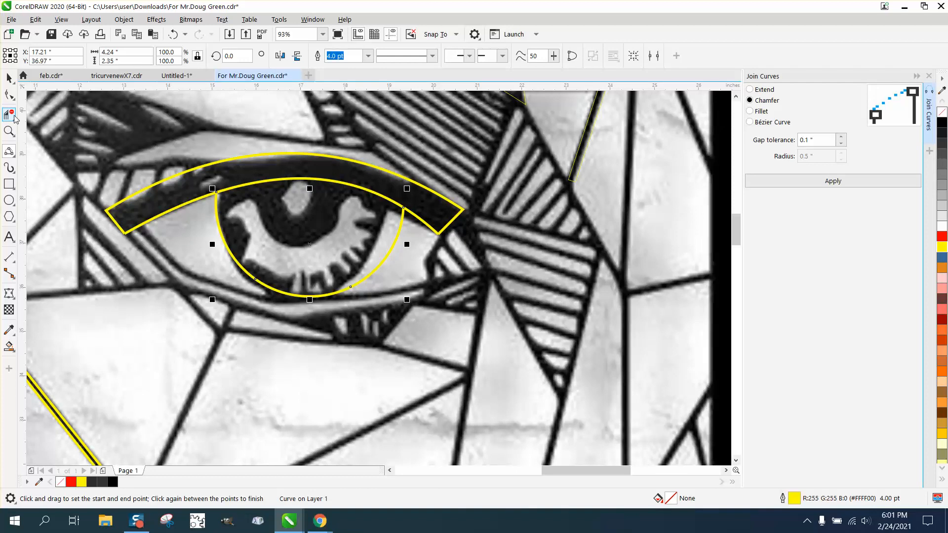
# Reshape the iris curve to the picture by moving its right end inward, deleting the lower-right node and adjusting the bottom bend.
pyautogui.click(9, 95)
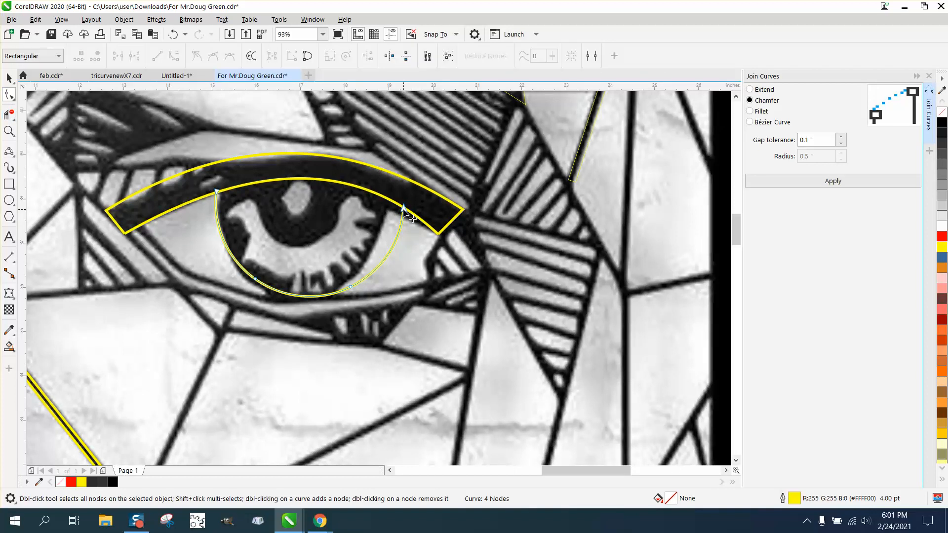
pyautogui.moveTo(404, 211); pyautogui.dragTo(387, 203)
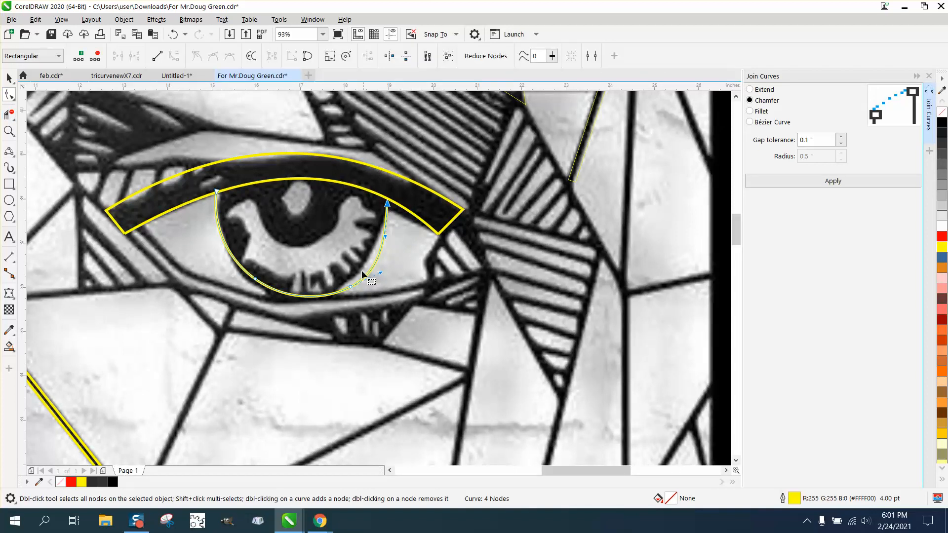
pyautogui.click(350, 286)
pyautogui.press('Delete')
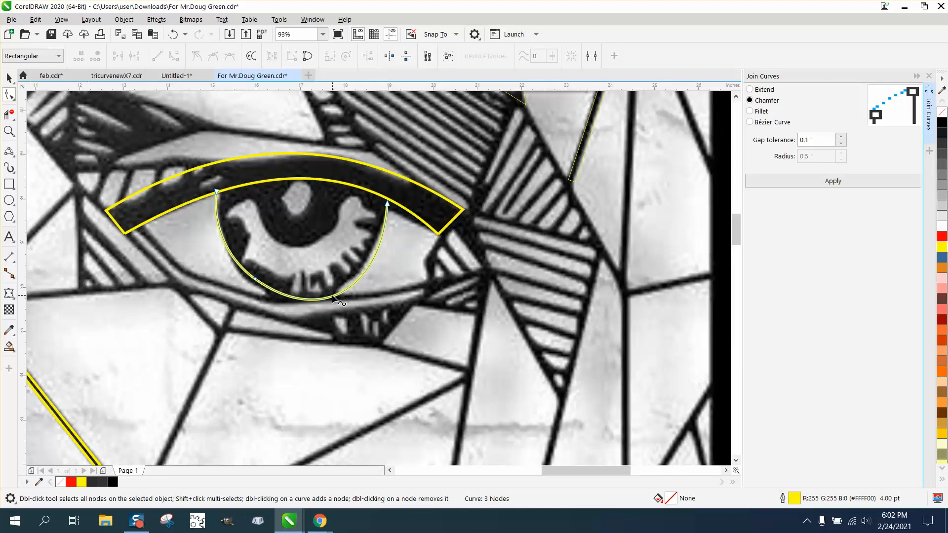
pyautogui.moveTo(331, 297); pyautogui.dragTo(306, 301)
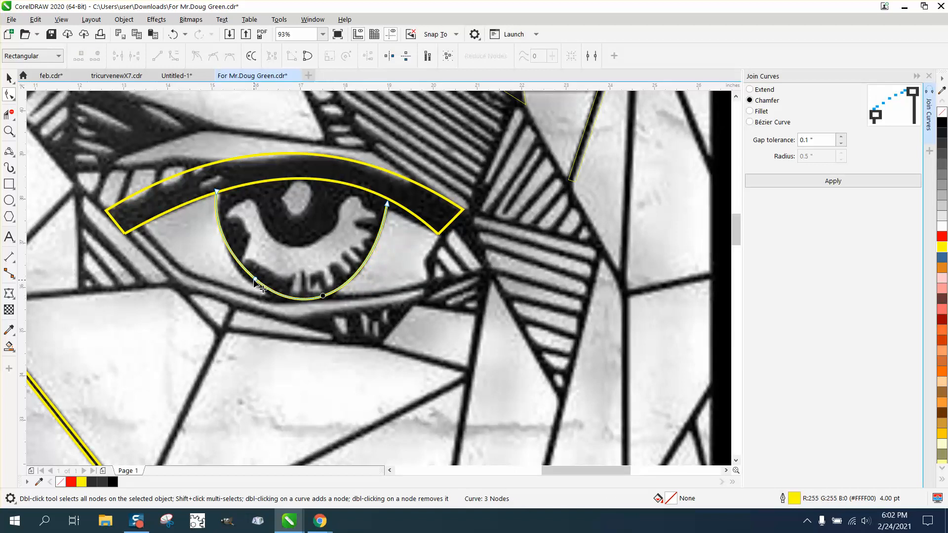
pyautogui.moveTo(254, 280); pyautogui.dragTo(243, 280)
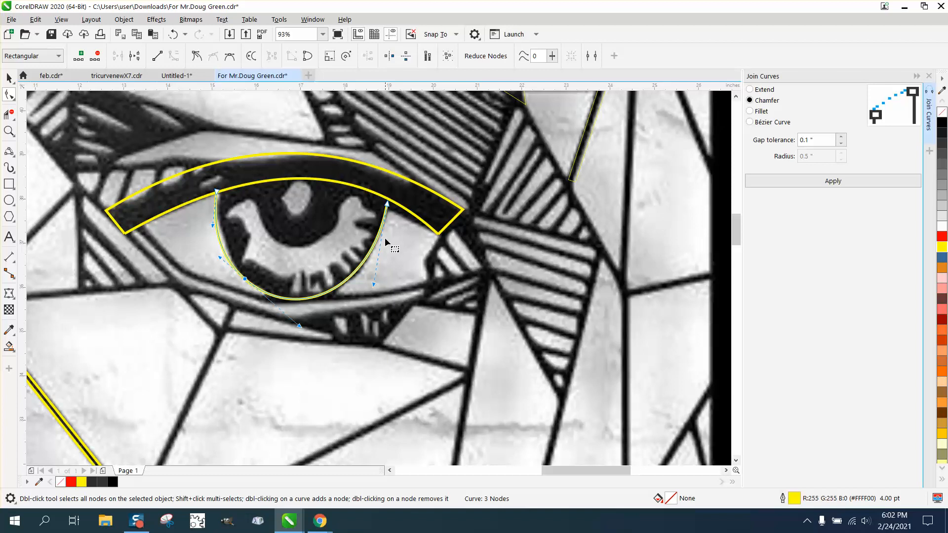
pyautogui.click(397, 200)
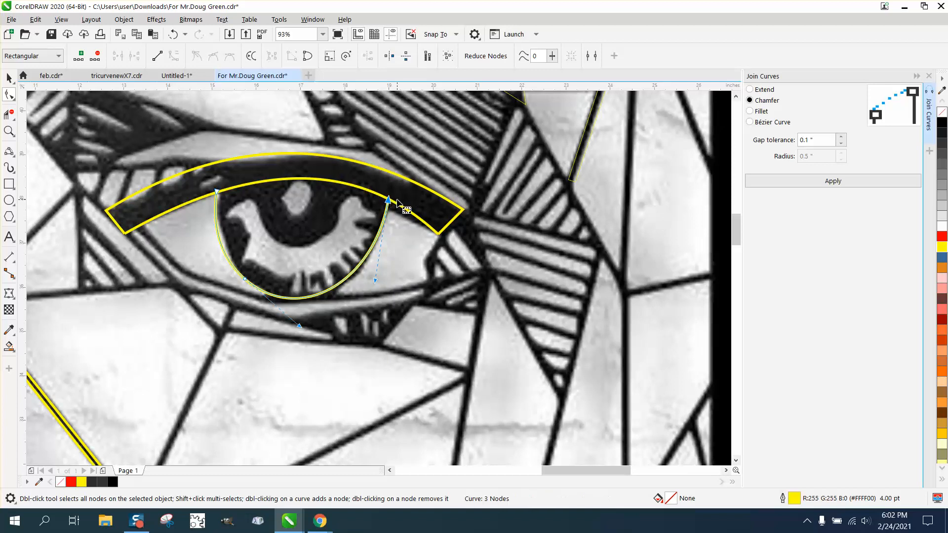
# Extend both ends of the iris curve slightly past the eyelid line and bulge its lower-right segment outward to match the iris.
pyautogui.click(8, 130)
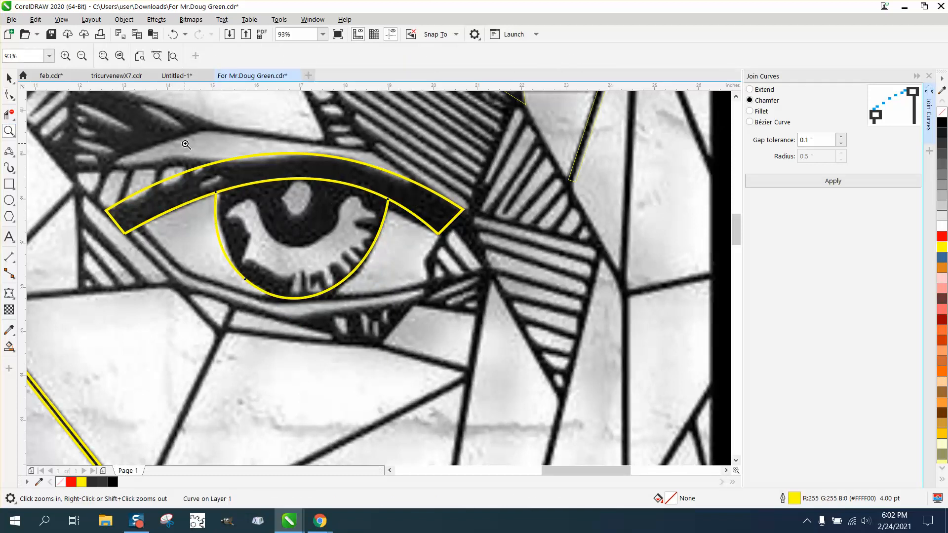
pyautogui.moveTo(201, 159); pyautogui.dragTo(584, 370)
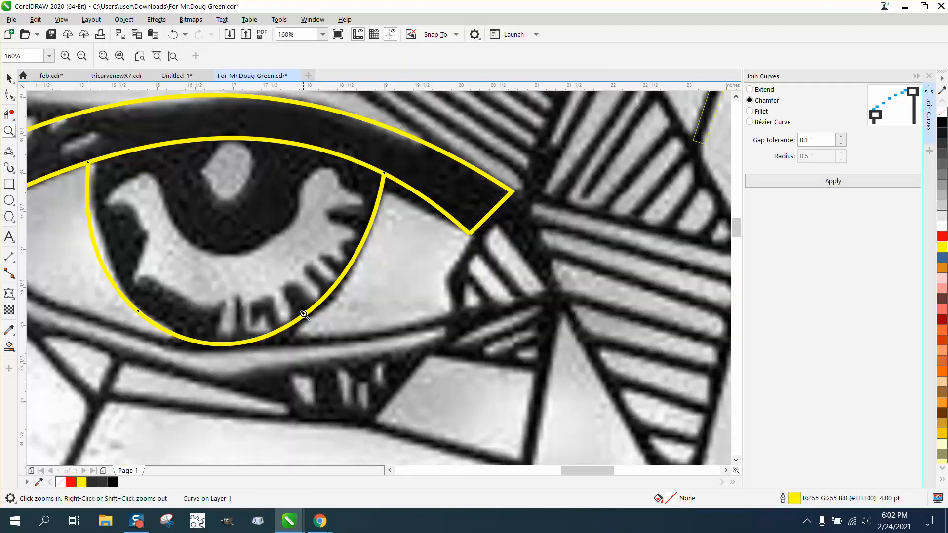
pyautogui.click(10, 95)
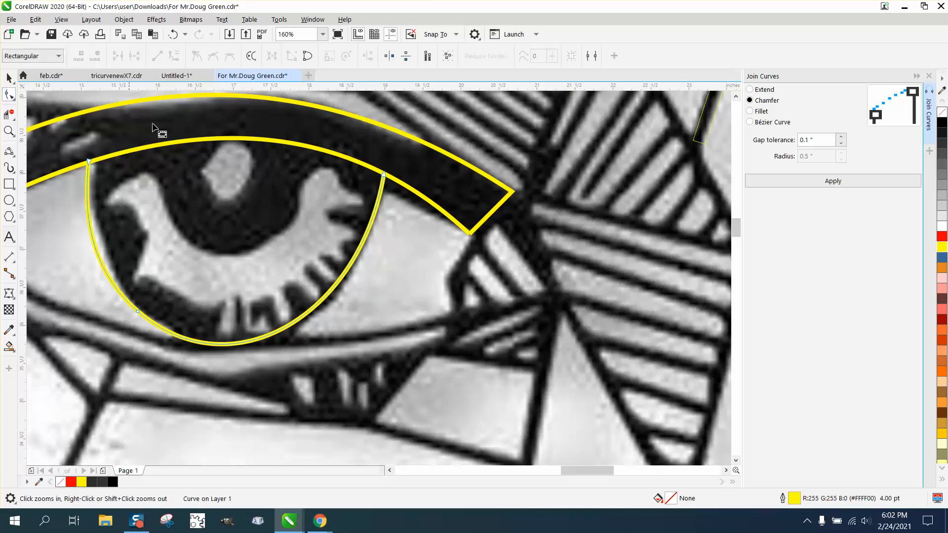
pyautogui.click(384, 174)
pyautogui.moveTo(384, 174); pyautogui.dragTo(384, 163)
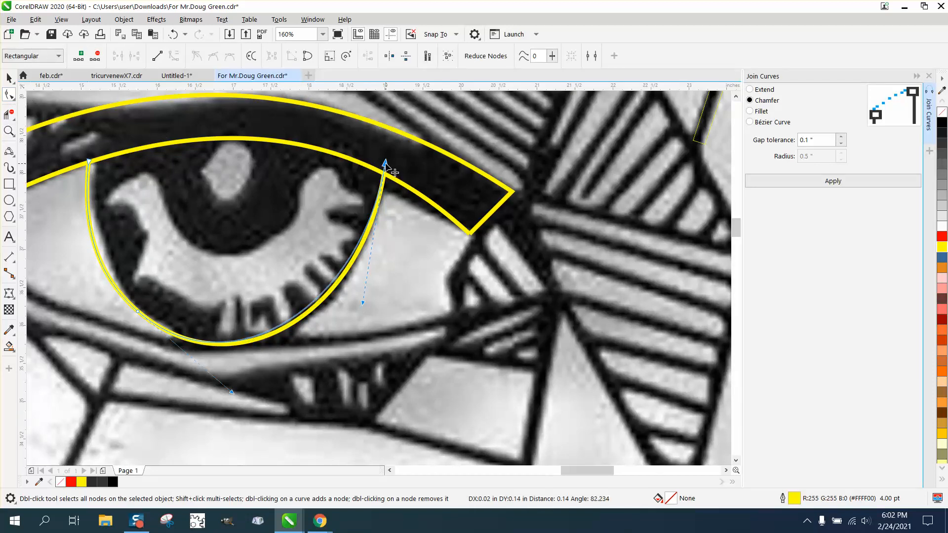
pyautogui.moveTo(90, 161); pyautogui.dragTo(91, 151)
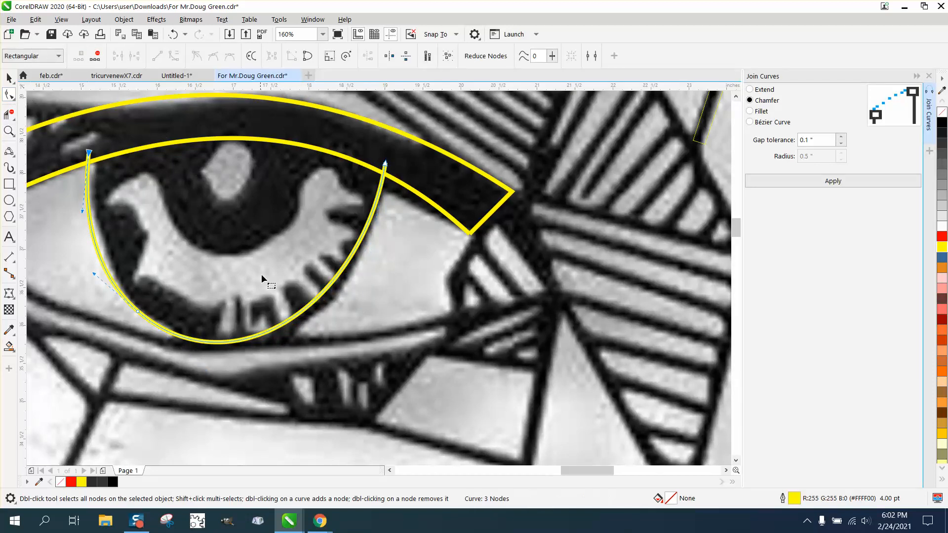
pyautogui.moveTo(275, 328); pyautogui.dragTo(290, 340)
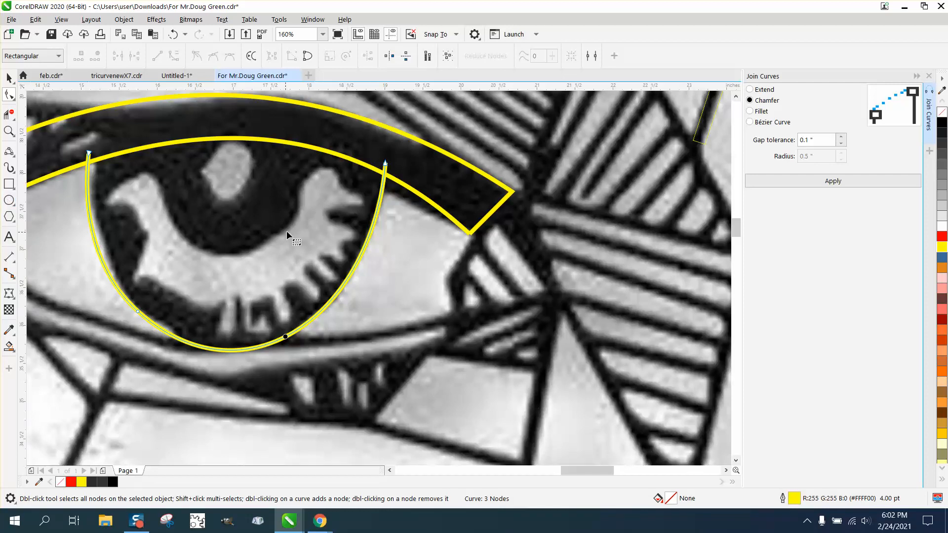
# Trace the light crescent inside the iris with two connected 3-point curves, the upper one about 2.33 inches wide and 1.19 inches deep.
pyautogui.click(13, 157)
pyautogui.click(49, 231)
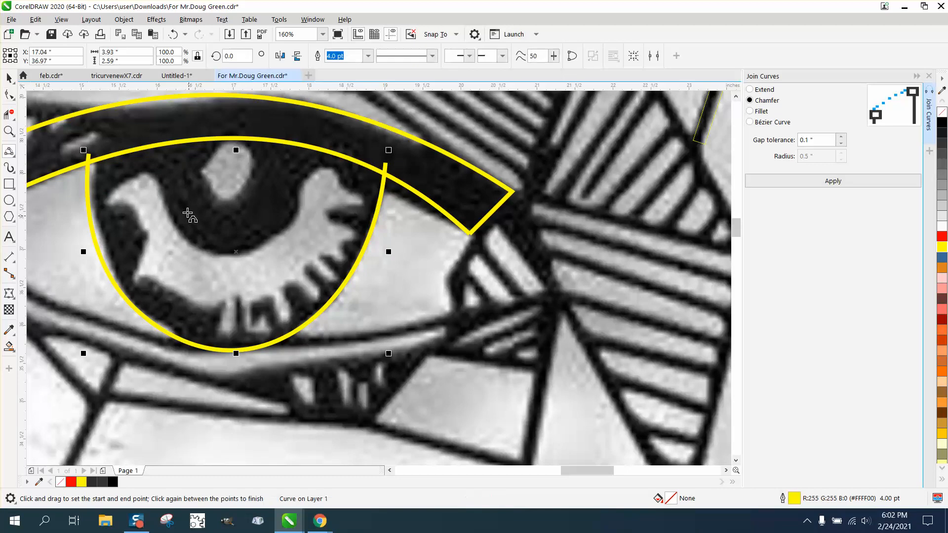
pyautogui.moveTo(149, 176); pyautogui.dragTo(327, 171)
pyautogui.click(222, 261)
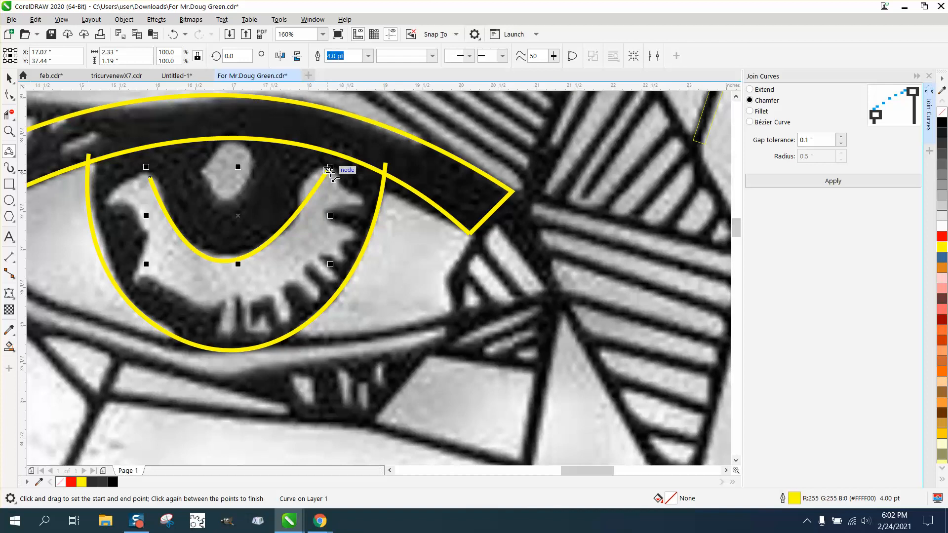
pyautogui.moveTo(327, 171); pyautogui.dragTo(108, 201)
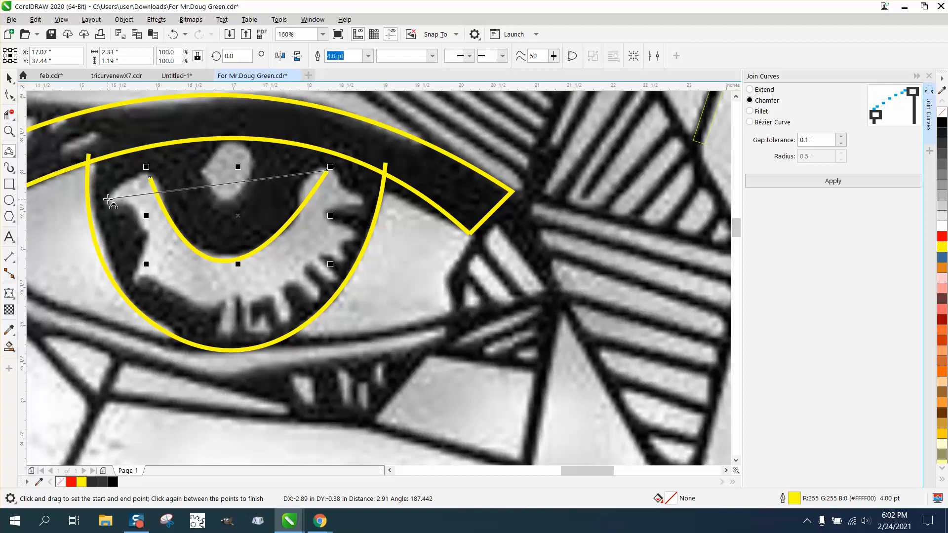
pyautogui.click(270, 310)
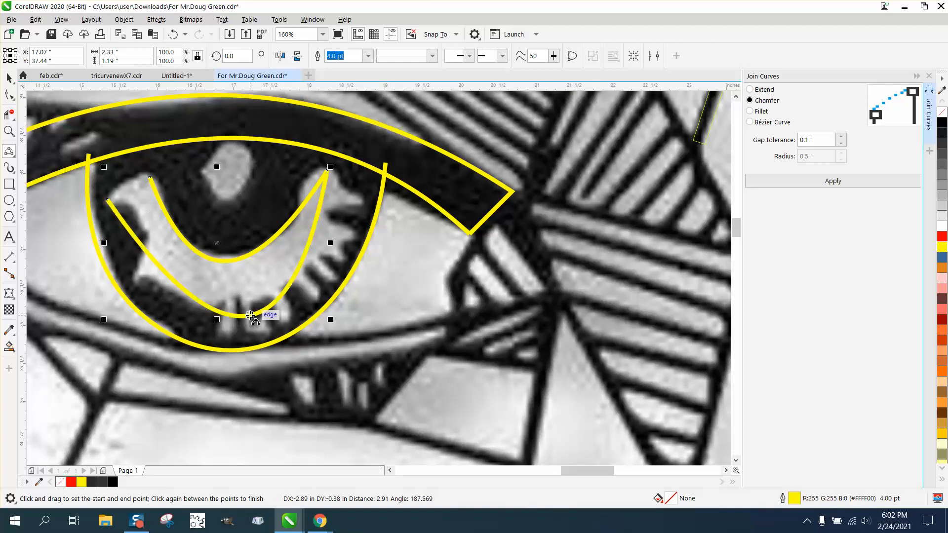
# Add a node on the right side of the crescent's lower curve and move it outward about 0.32 inches to follow the iris detail.
pyautogui.click(10, 96)
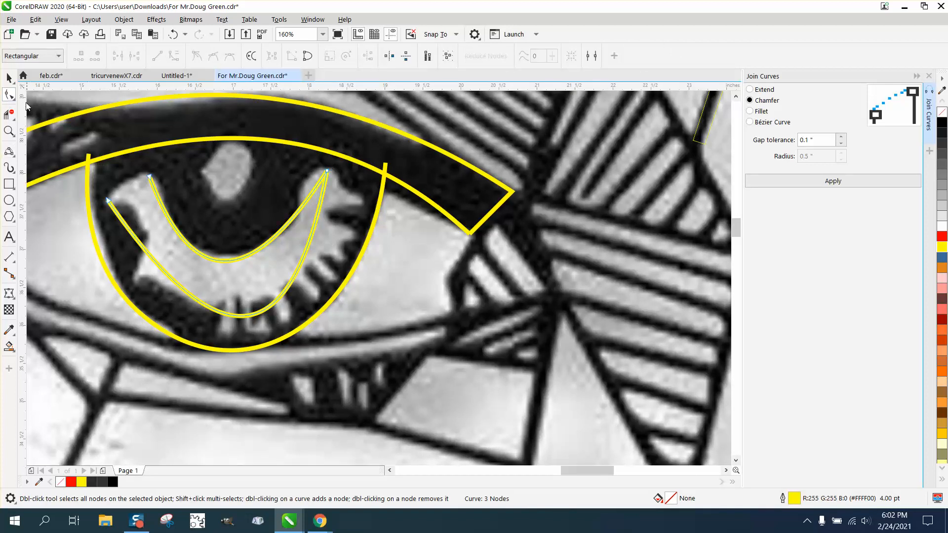
pyautogui.click(15, 100)
pyautogui.click(38, 93)
pyautogui.doubleClick(302, 258)
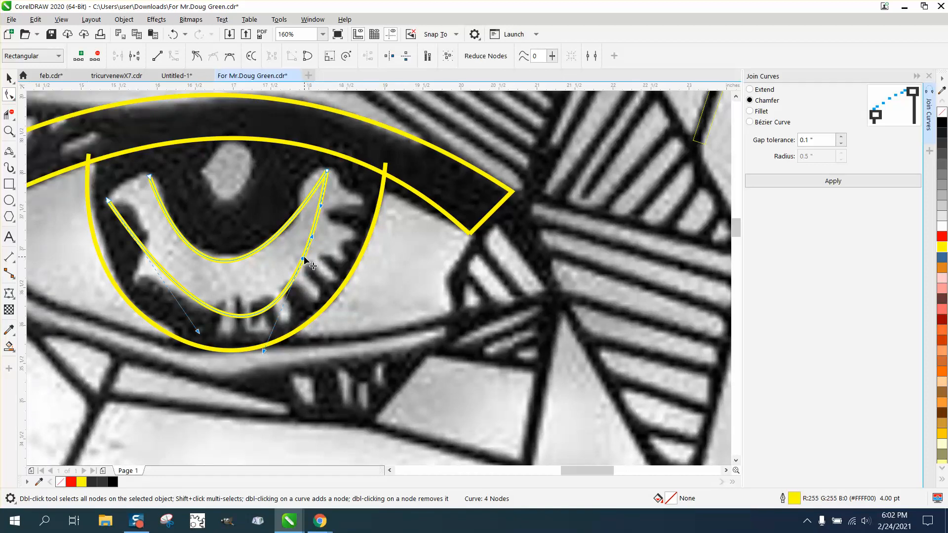
pyautogui.moveTo(304, 255); pyautogui.dragTo(330, 253)
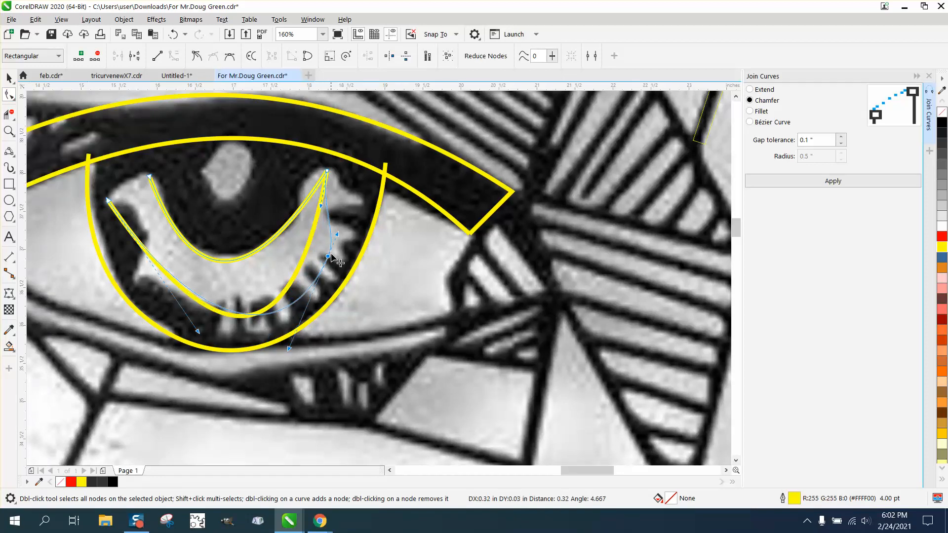
pyautogui.click(163, 271)
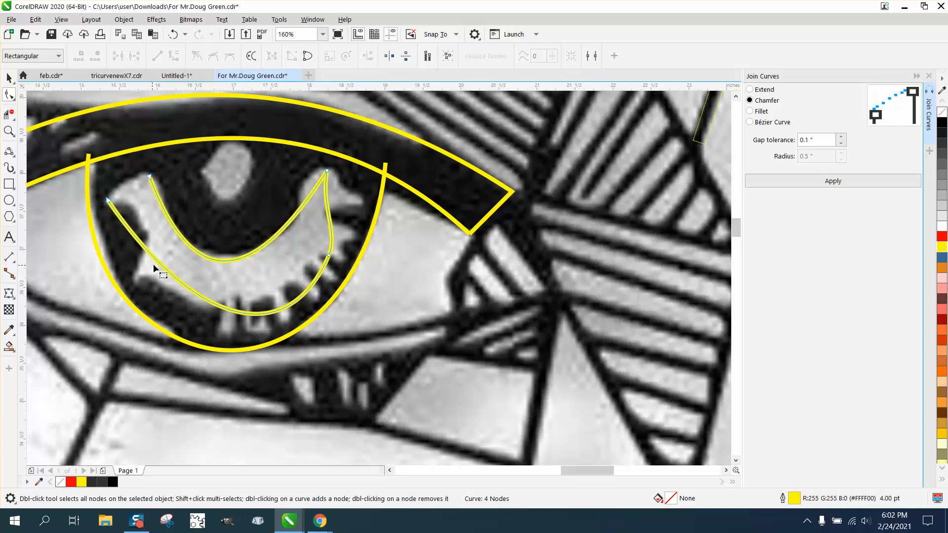
# Bend the left part of the crescent's lower curve outward and raise its bottom slightly.
pyautogui.moveTo(158, 264); pyautogui.dragTo(131, 269)
pyautogui.moveTo(244, 316); pyautogui.dragTo(245, 304)
# Close the crescent's open left end with a straight 2-point line and bulge its upper-right segment outward.
pyautogui.click(14, 154)
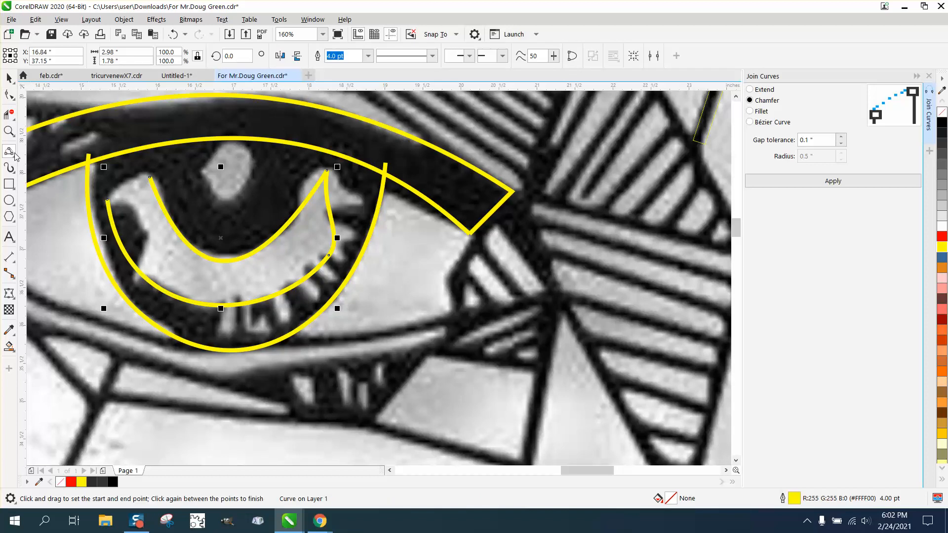
pyautogui.click(14, 156)
pyautogui.click(42, 151)
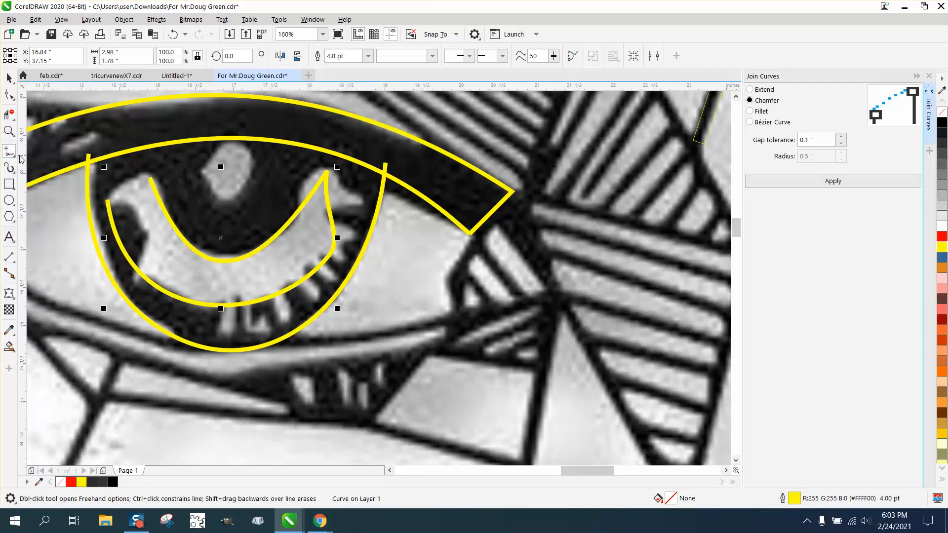
pyautogui.click(15, 170)
pyautogui.click(14, 156)
pyautogui.click(28, 153)
pyautogui.click(14, 156)
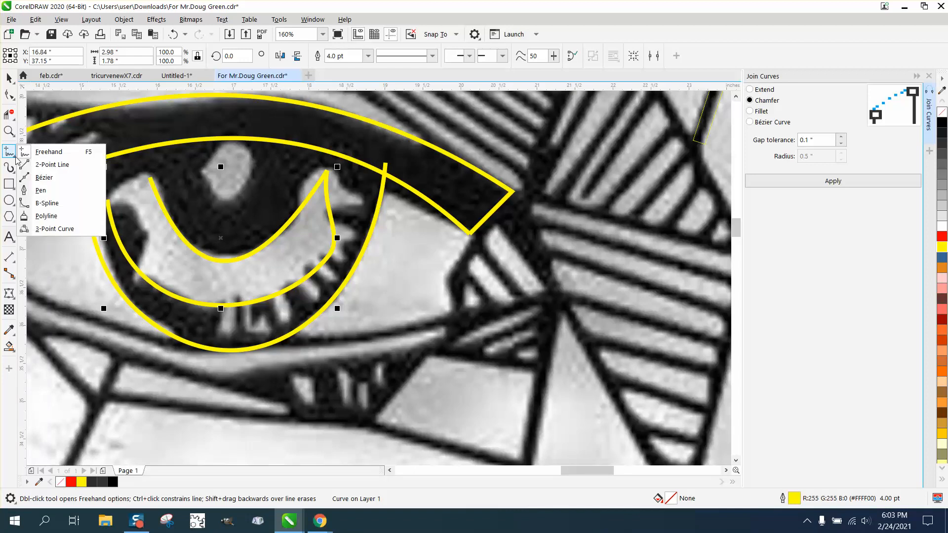
pyautogui.click(49, 168)
pyautogui.moveTo(149, 177); pyautogui.dragTo(107, 198)
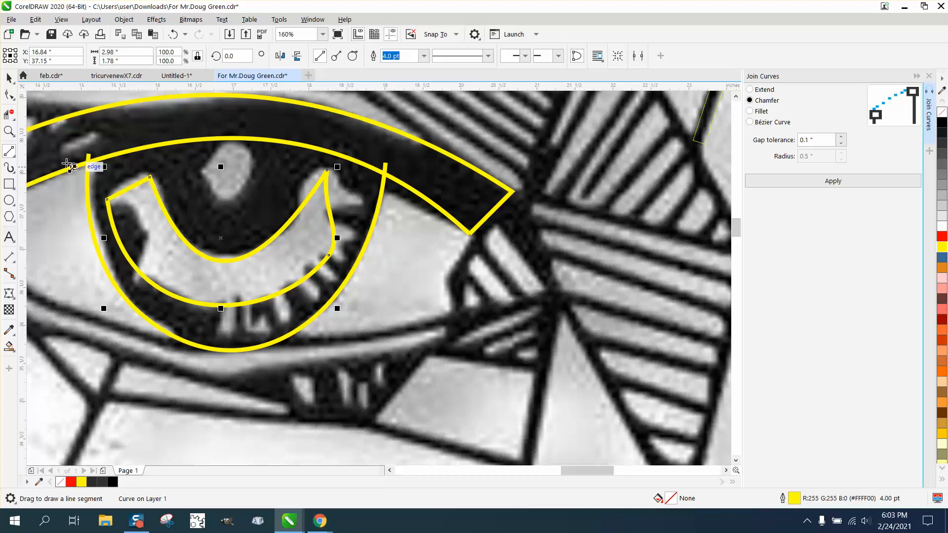
pyautogui.click(9, 94)
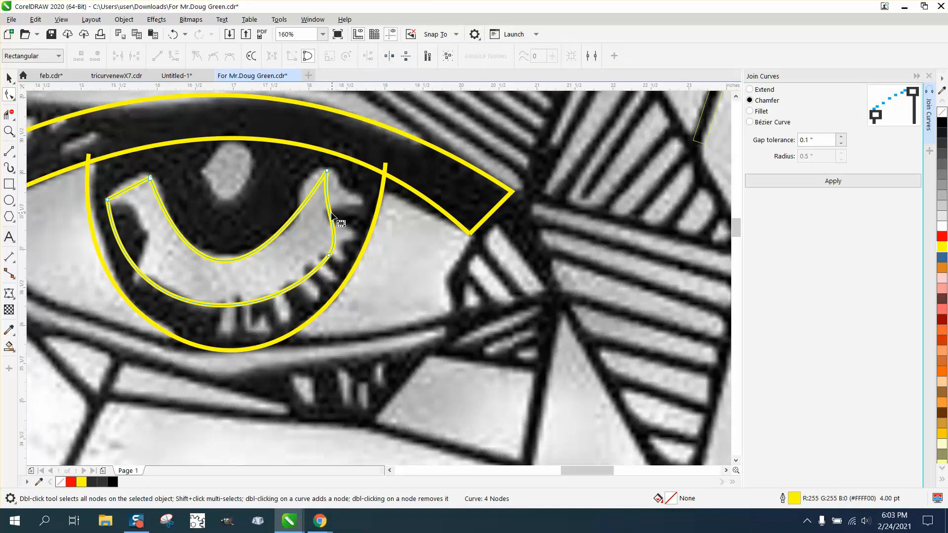
pyautogui.moveTo(332, 213); pyautogui.dragTo(353, 198)
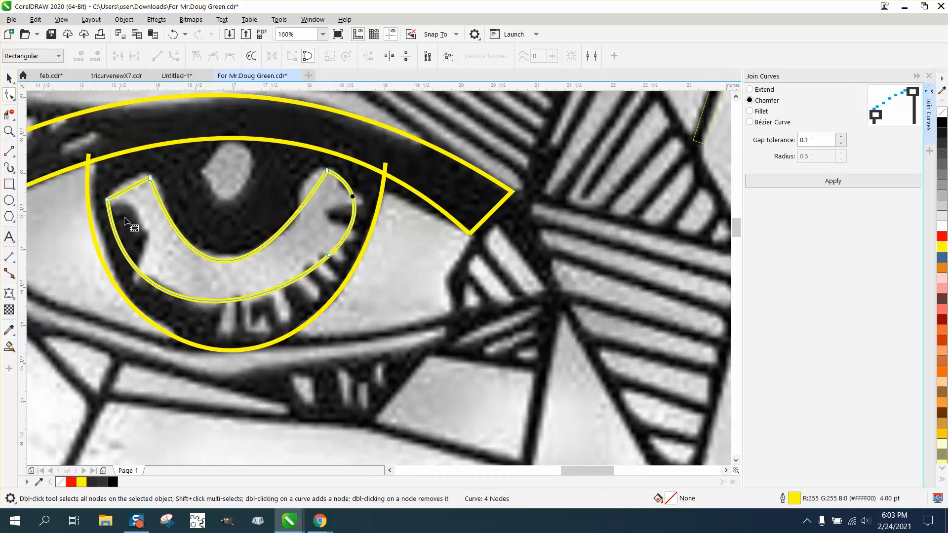
# Trace the small light highlight in the pupil with a freehand outline about 0.56 by 0.74 inches.
pyautogui.click(15, 157)
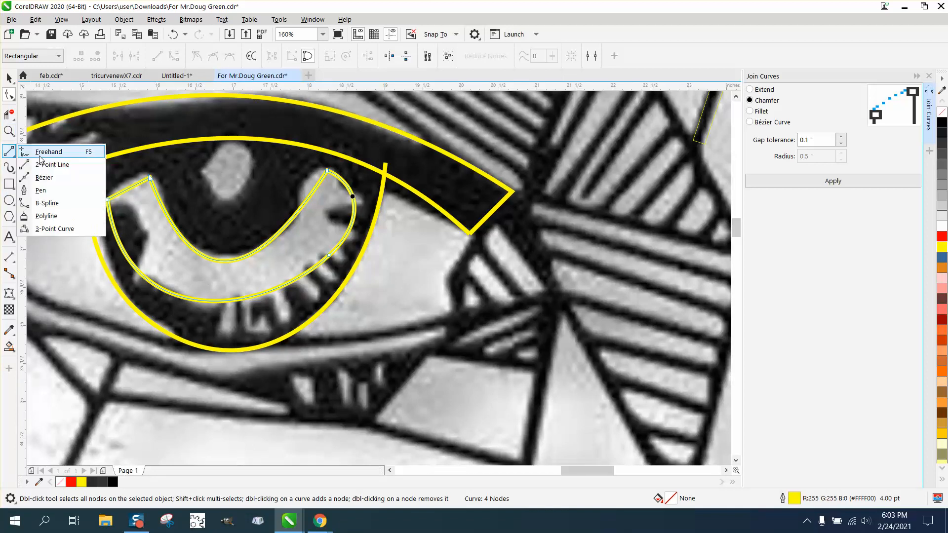
pyautogui.click(44, 151)
pyautogui.moveTo(223, 150)
pyautogui.mouseDown()
pyautogui.moveTo(205, 165)
pyautogui.moveTo(221, 197)
pyautogui.moveTo(237, 192)
pyautogui.moveTo(247, 162)
pyautogui.moveTo(223, 148)
pyautogui.mouseUp()
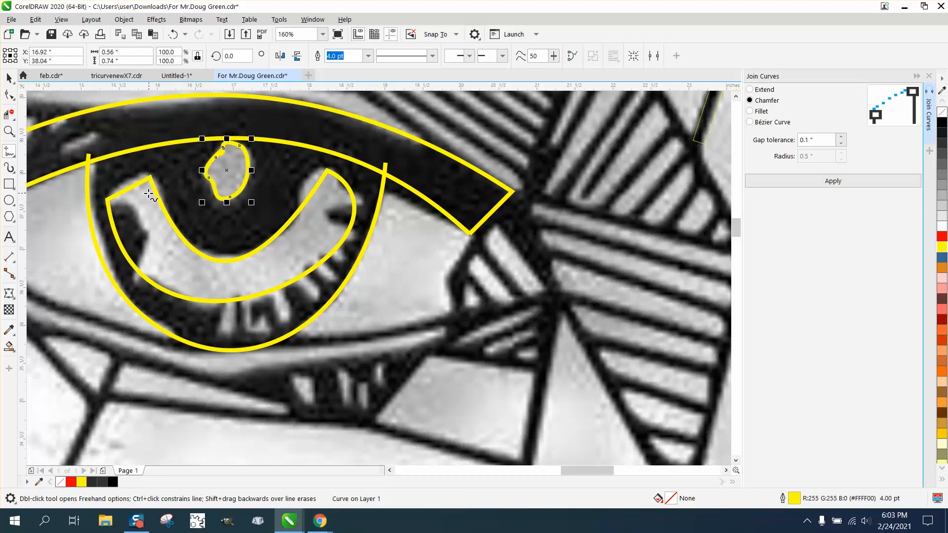
# Join the end nodes of the highlight outline, delete its upper-right node and reshape its top to follow the highlight.
pyautogui.click(7, 132)
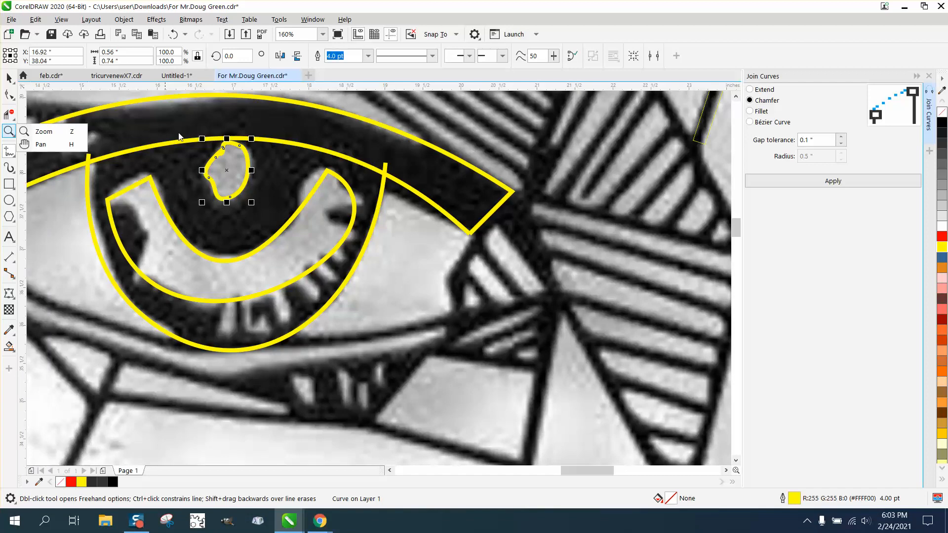
pyautogui.click(45, 130)
pyautogui.moveTo(203, 126); pyautogui.dragTo(295, 179)
pyautogui.click(9, 94)
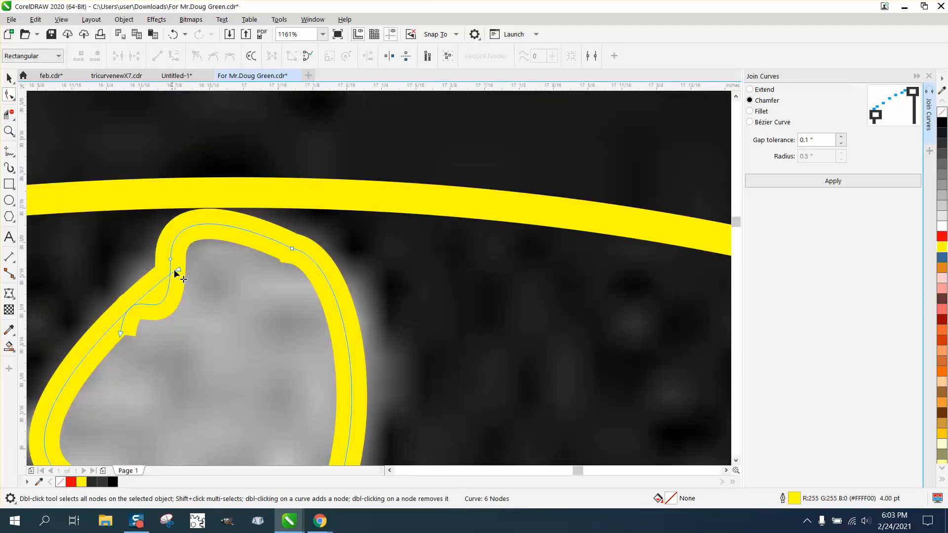
pyautogui.moveTo(179, 272); pyautogui.dragTo(121, 334)
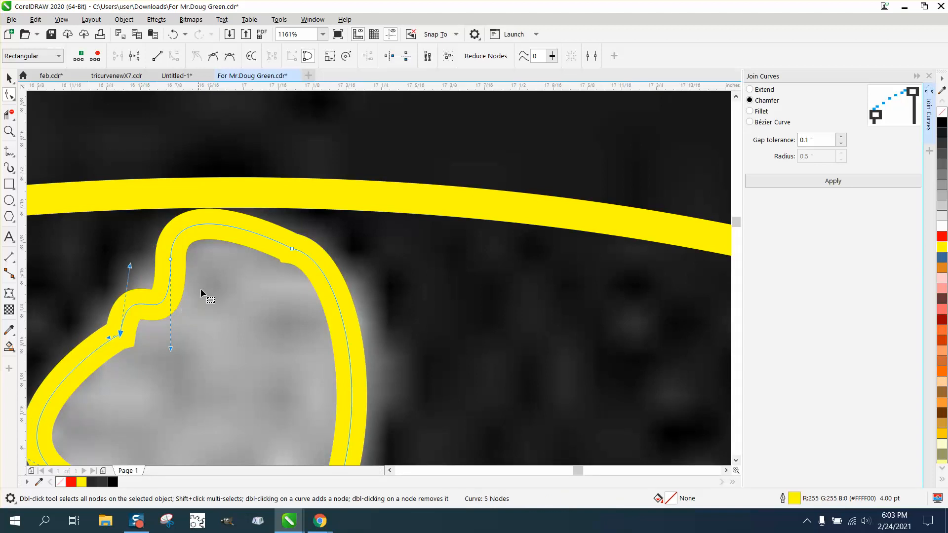
pyautogui.doubleClick(293, 250)
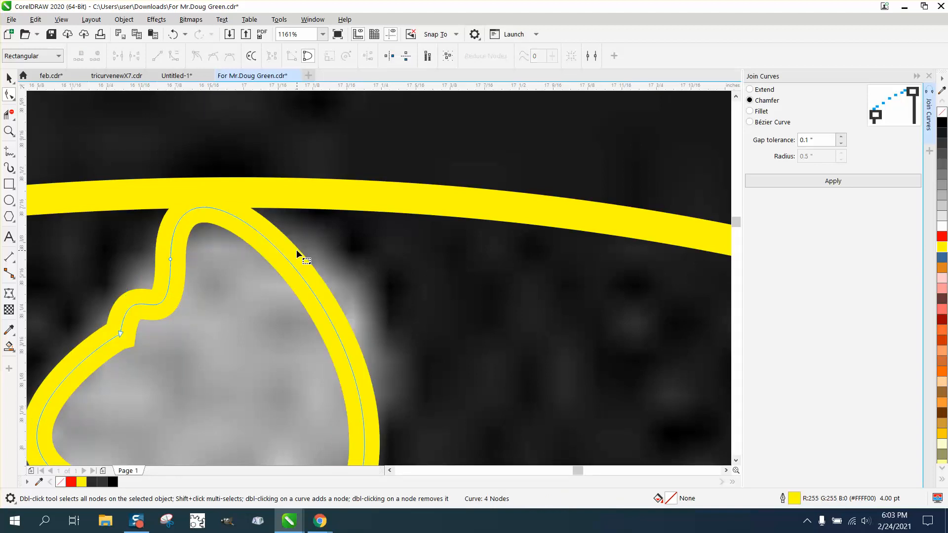
pyautogui.moveTo(243, 223); pyautogui.dragTo(281, 266)
pyautogui.scroll(-3, 253, 259)
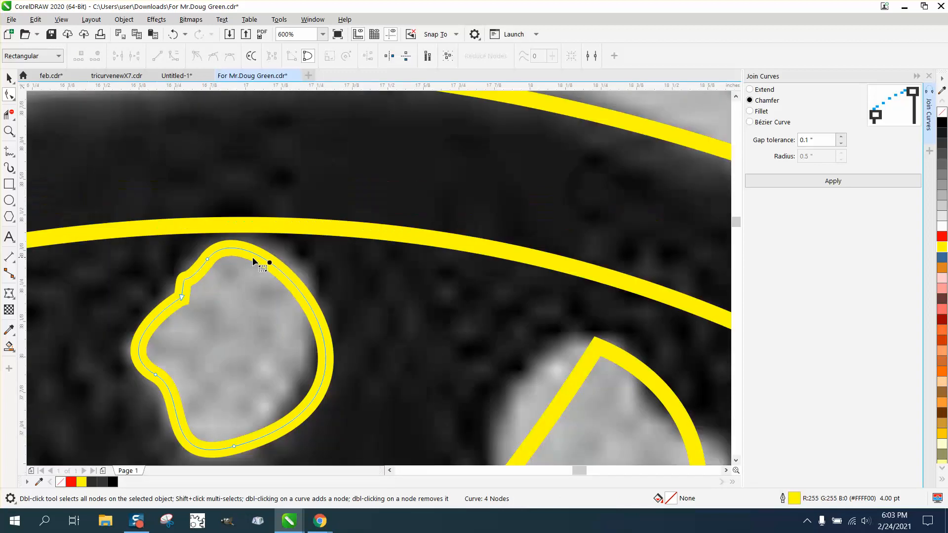
pyautogui.click(185, 296)
pyautogui.scroll(-2, 151, 264)
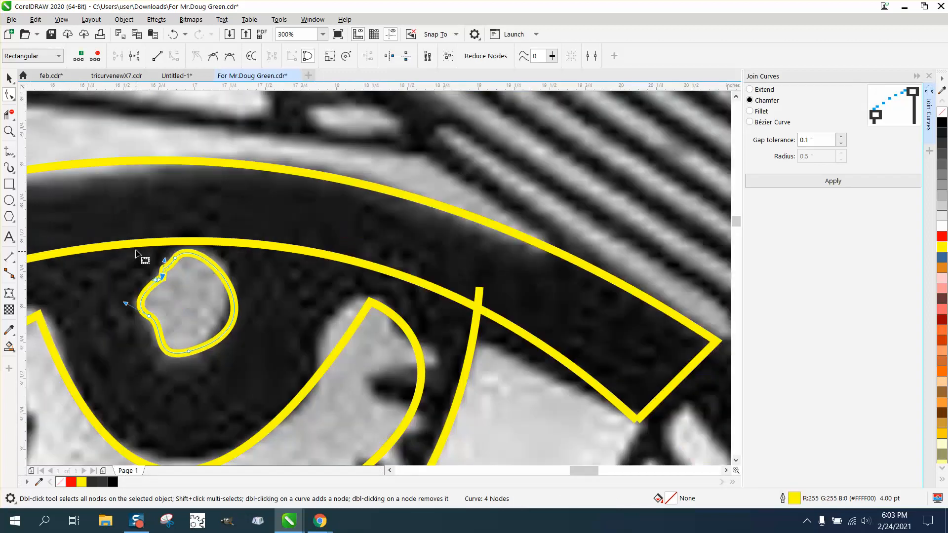
pyautogui.scroll(-2, 165, 244)
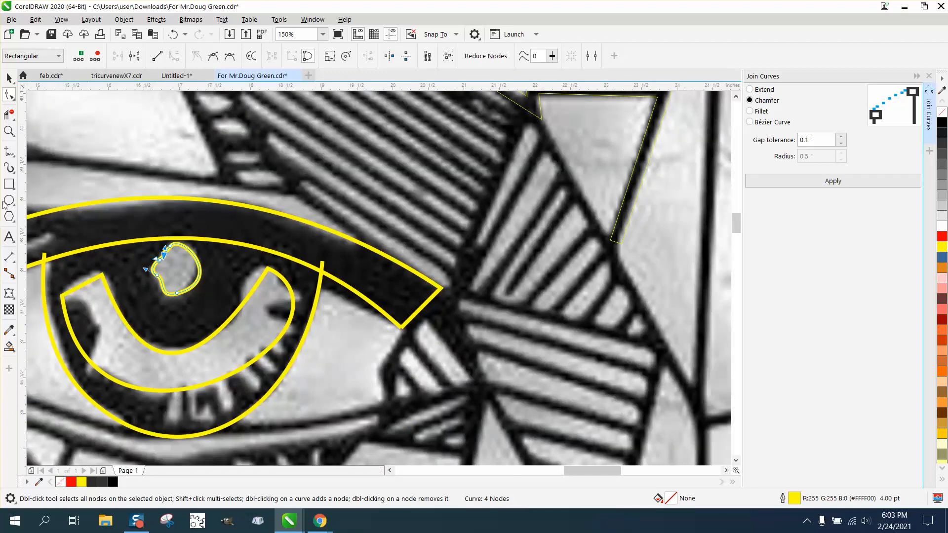
# Add two nodes on the left side of the crescent's lower curve, one at each end of the dark notch.
pyautogui.click(8, 131)
pyautogui.moveTo(40, 275); pyautogui.dragTo(252, 393)
pyautogui.click(9, 94)
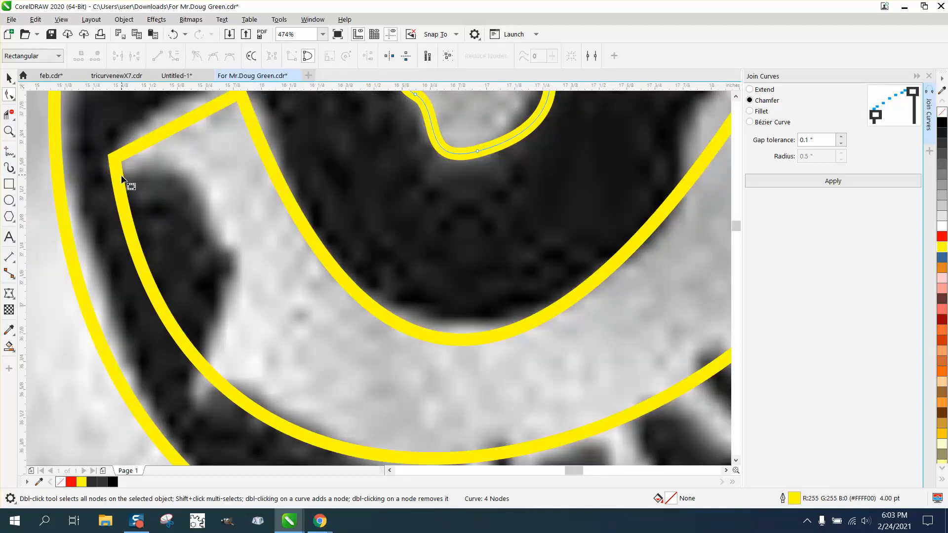
pyautogui.click(120, 182)
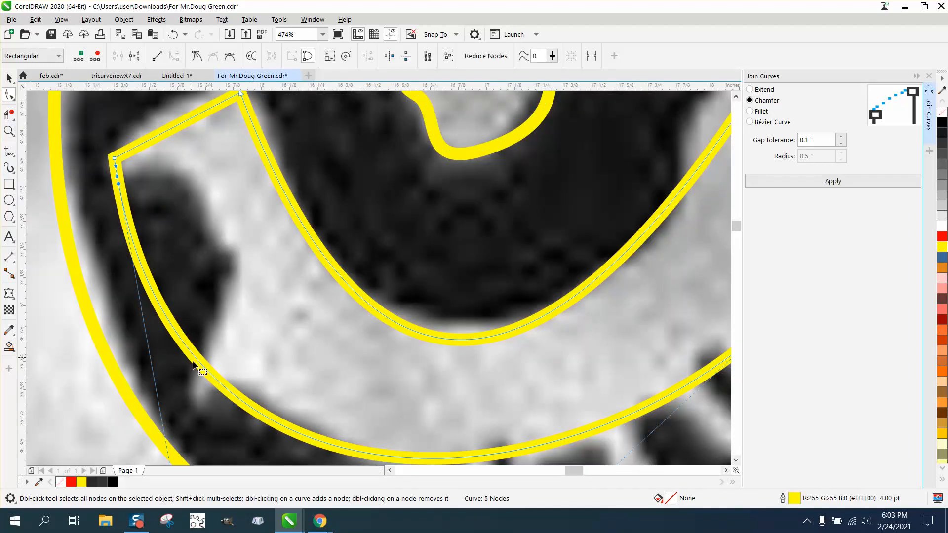
pyautogui.moveTo(202, 366); pyautogui.dragTo(203, 364)
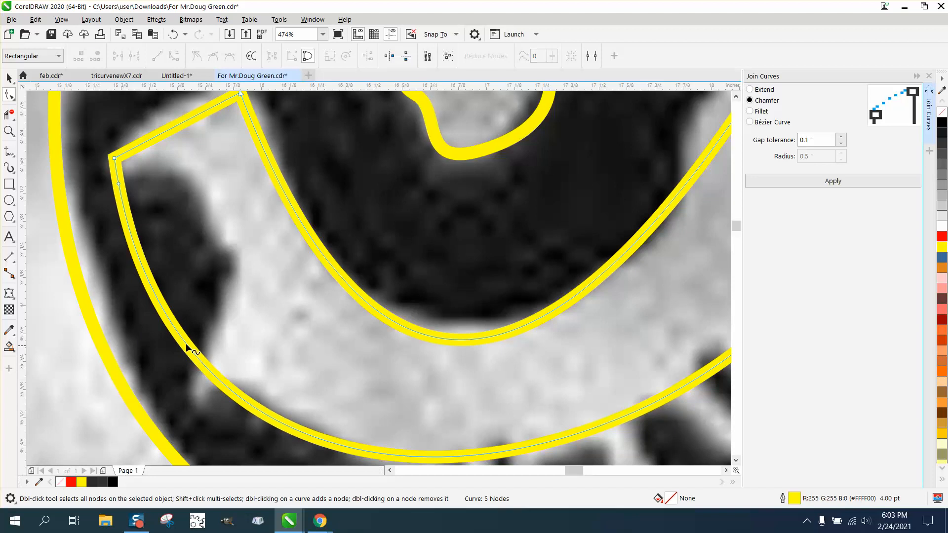
pyautogui.doubleClick(203, 364)
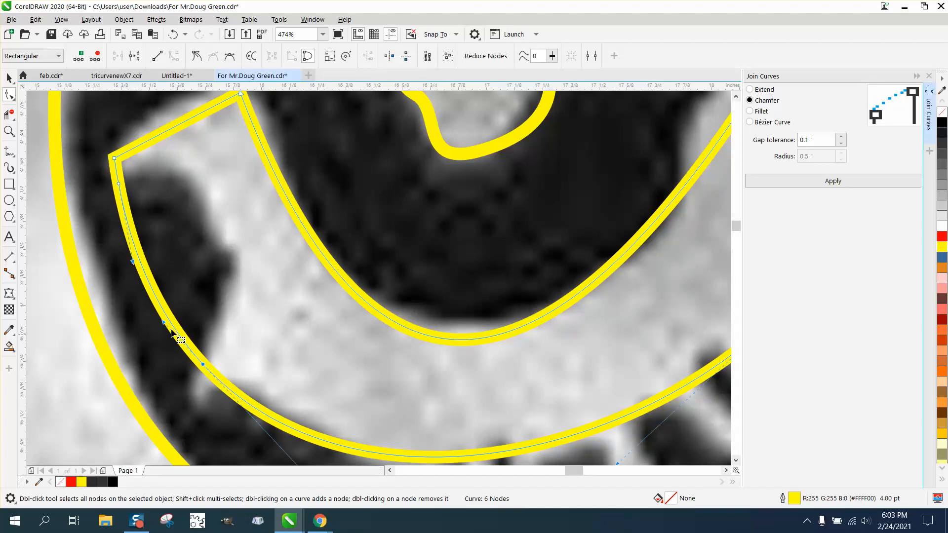
# Try to bend the segment between the two new nodes inward along the dark notch, and undo it.
pyautogui.click(149, 272)
pyautogui.moveTo(146, 276); pyautogui.dragTo(206, 229)
pyautogui.click(172, 34)
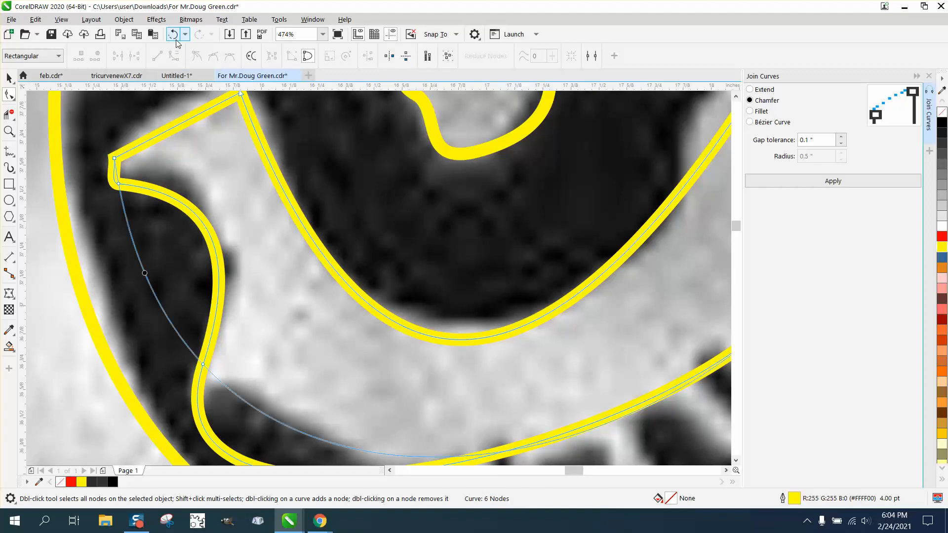
# Change the nodes at both ends of the left dark notch to cusp nodes.
pyautogui.rightClick(203, 364)
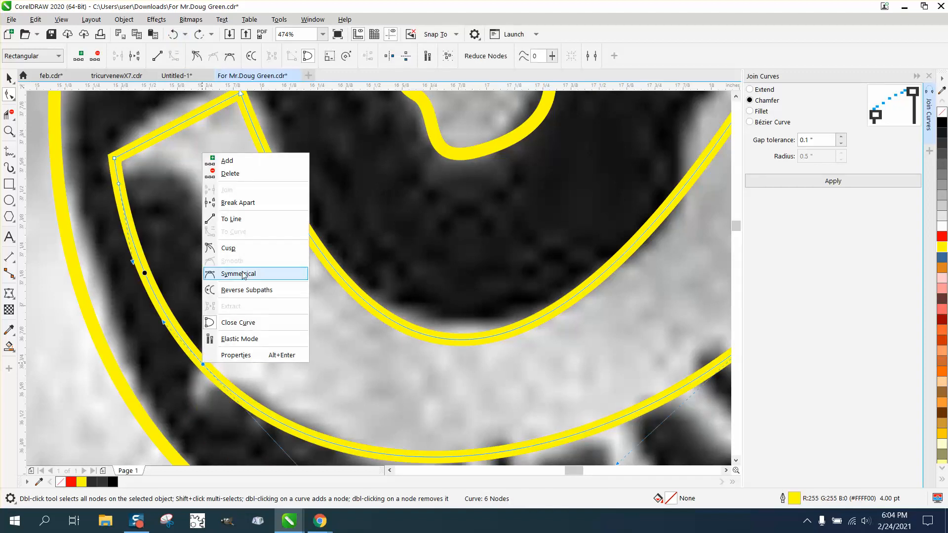
pyautogui.click(226, 248)
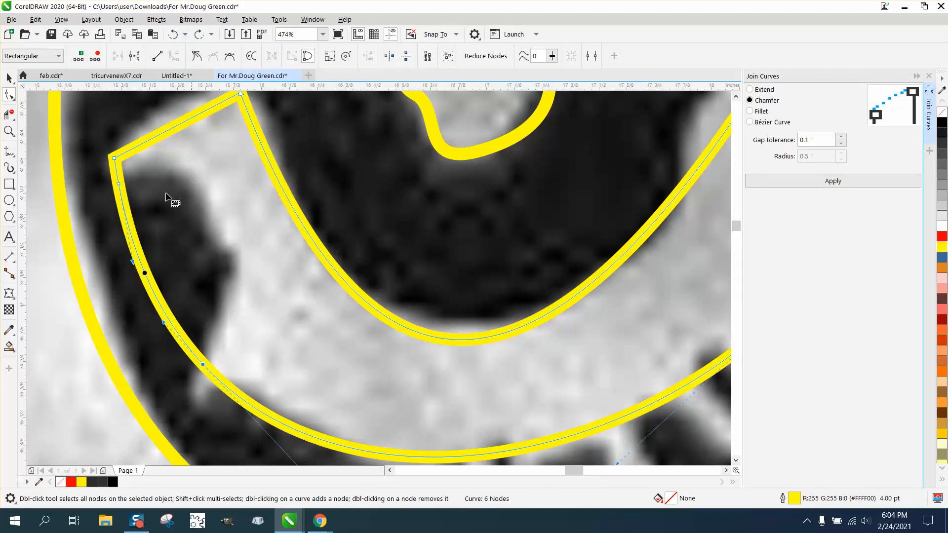
pyautogui.rightClick(118, 184)
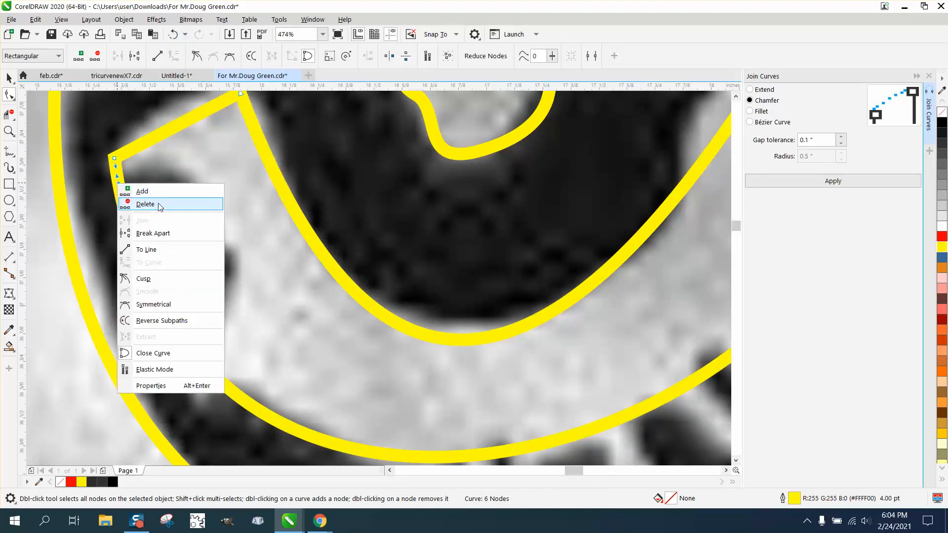
pyautogui.click(149, 281)
# Bend the segment between the two cusp nodes inward so it follows the edge of the left dark notch.
pyautogui.moveTo(165, 323); pyautogui.dragTo(279, 184)
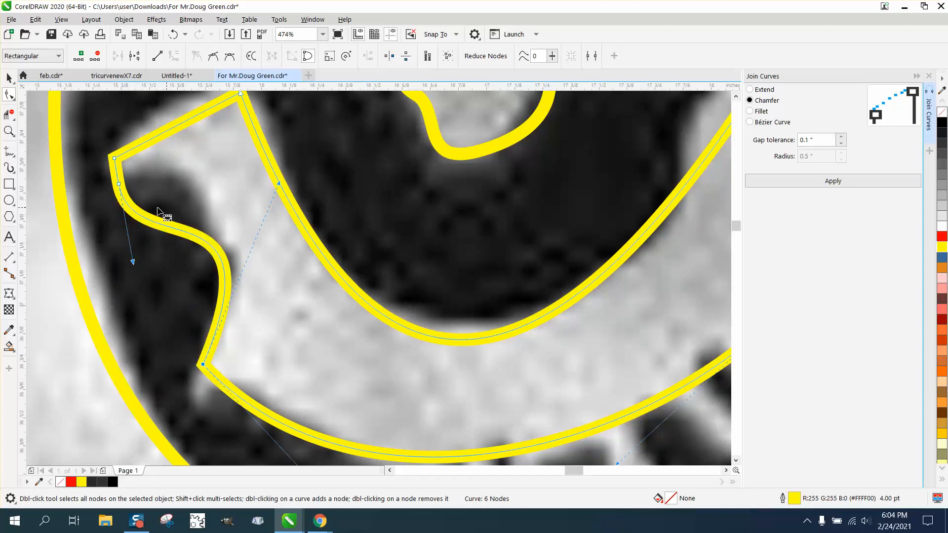
pyautogui.moveTo(131, 257); pyautogui.dragTo(188, 184)
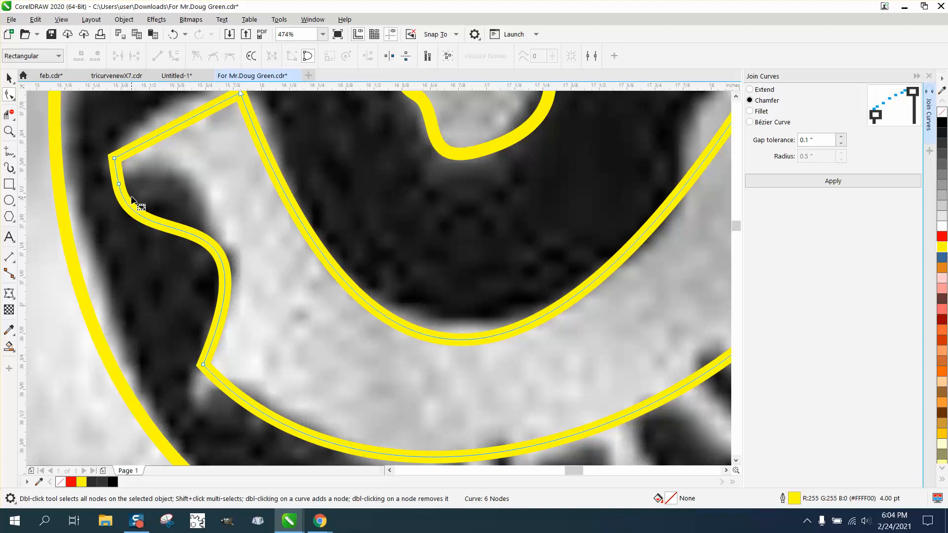
pyautogui.click(120, 186)
pyautogui.moveTo(136, 263); pyautogui.dragTo(157, 158)
pyautogui.scroll(-5, 162, 267)
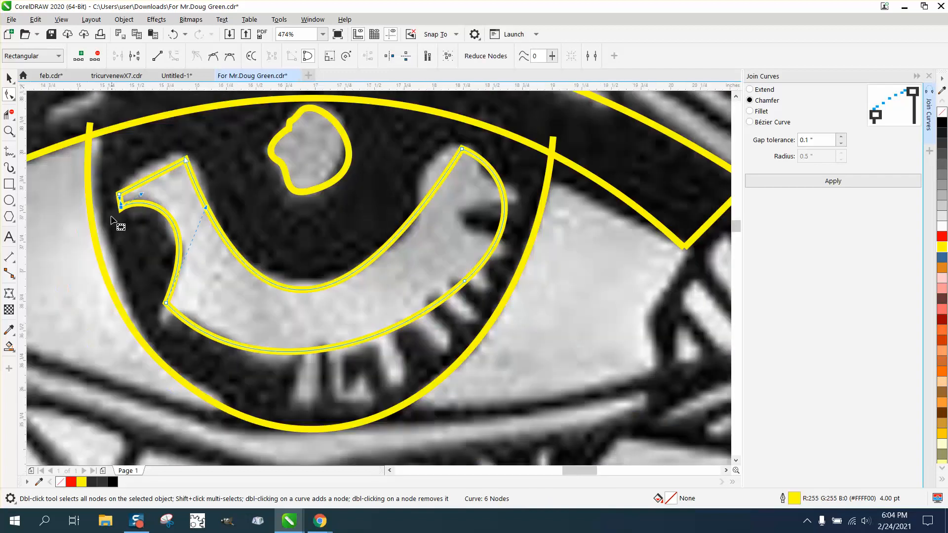
# Add two nodes on the crescent's right edge, one above and one below the dark notch.
pyautogui.click(9, 130)
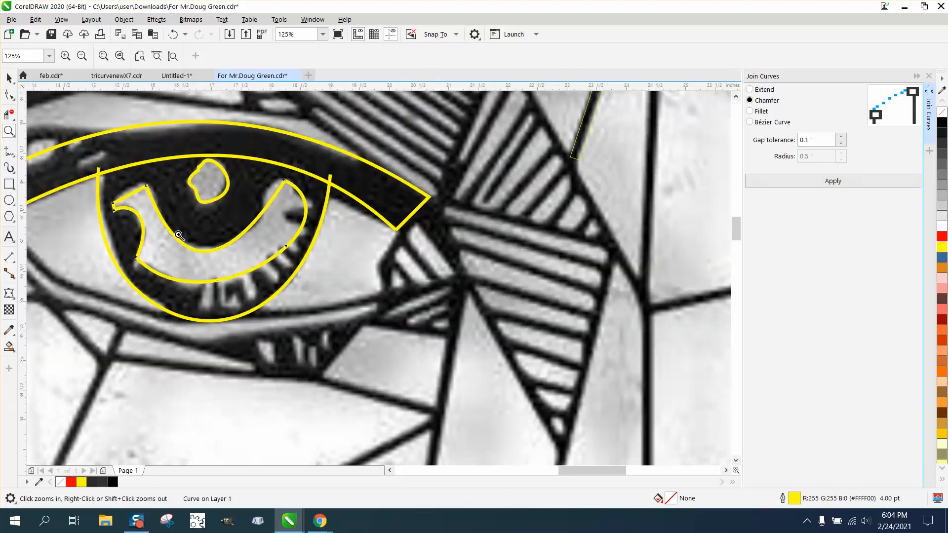
pyautogui.click(240, 296)
pyautogui.scroll(-2, 367, 229)
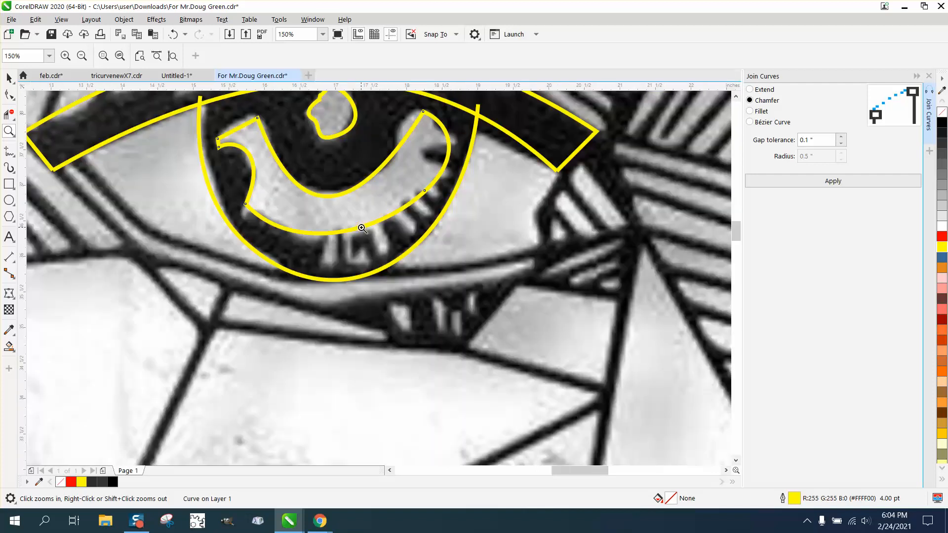
pyautogui.moveTo(387, 133); pyautogui.dragTo(528, 206)
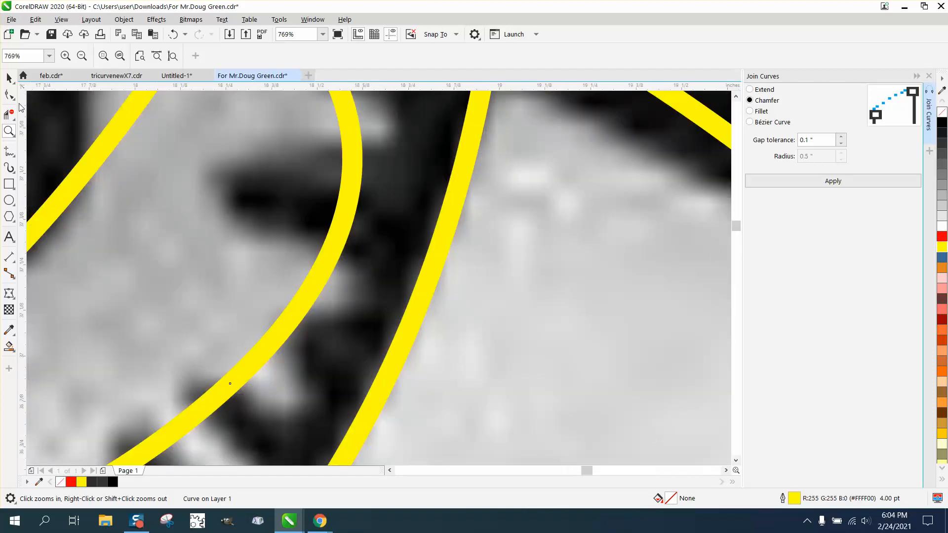
pyautogui.click(9, 95)
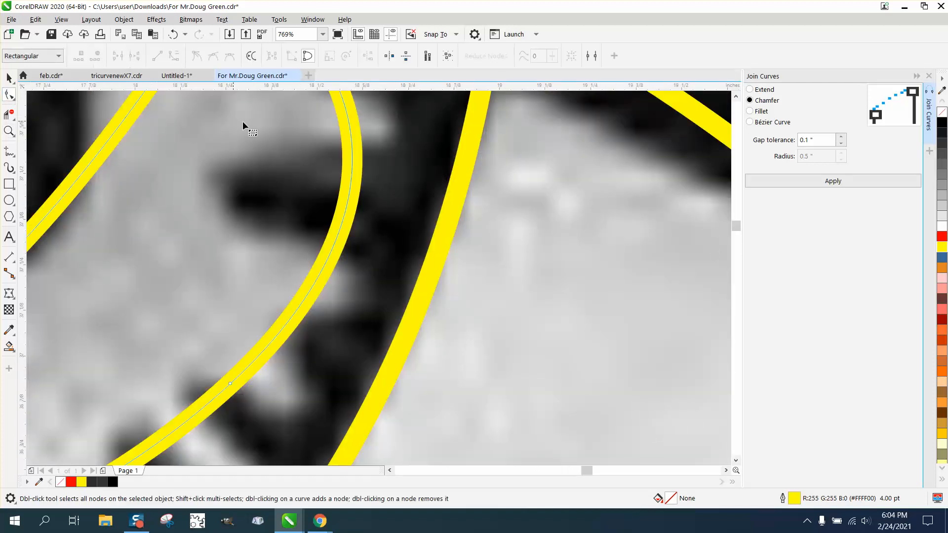
pyautogui.doubleClick(348, 131)
pyautogui.click(330, 249)
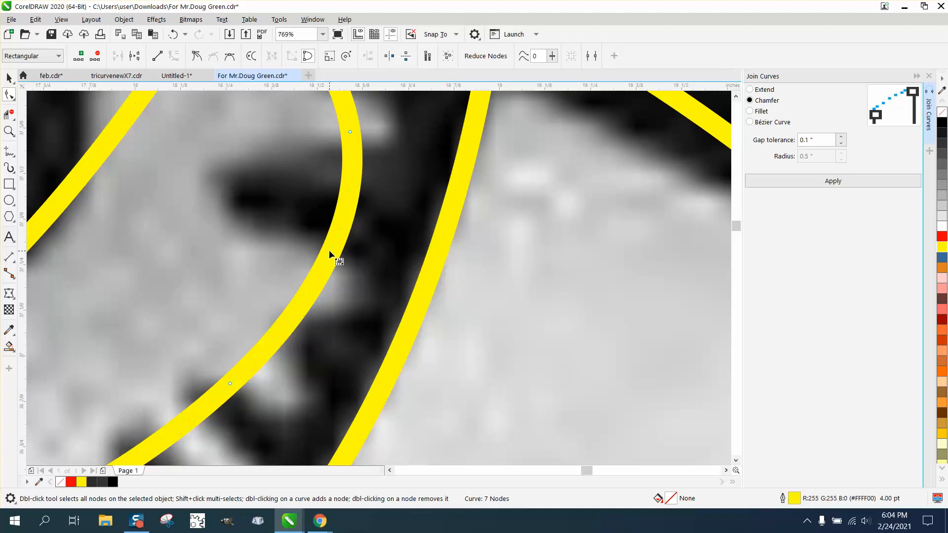
pyautogui.doubleClick(329, 255)
# Make both new right-edge nodes cusps and pull the segment between them inward around the dark notch.
pyautogui.moveTo(379, 113); pyautogui.dragTo(292, 288)
pyautogui.rightClick(328, 257)
pyautogui.click(366, 352)
pyautogui.moveTo(349, 132); pyautogui.dragTo(51, 184)
pyautogui.press('Escape')
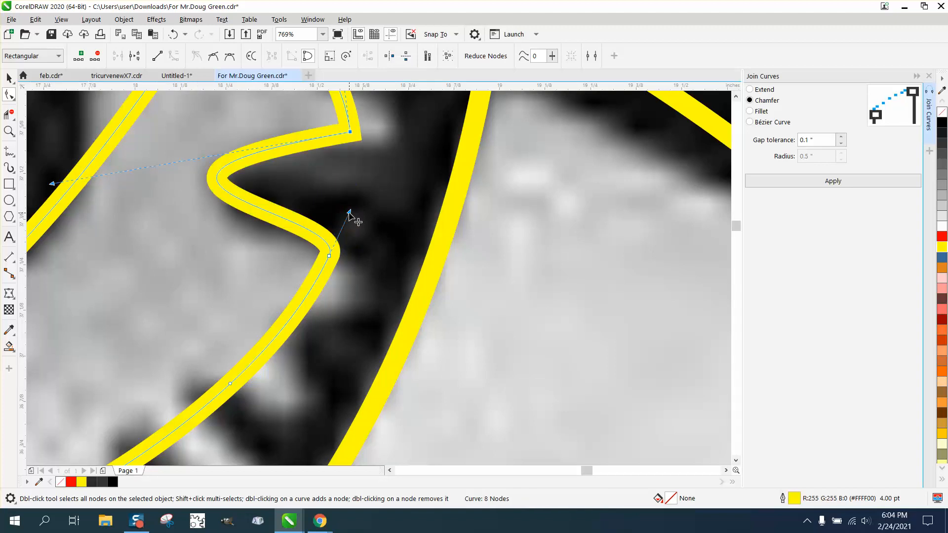
pyautogui.moveTo(349, 212); pyautogui.dragTo(287, 231)
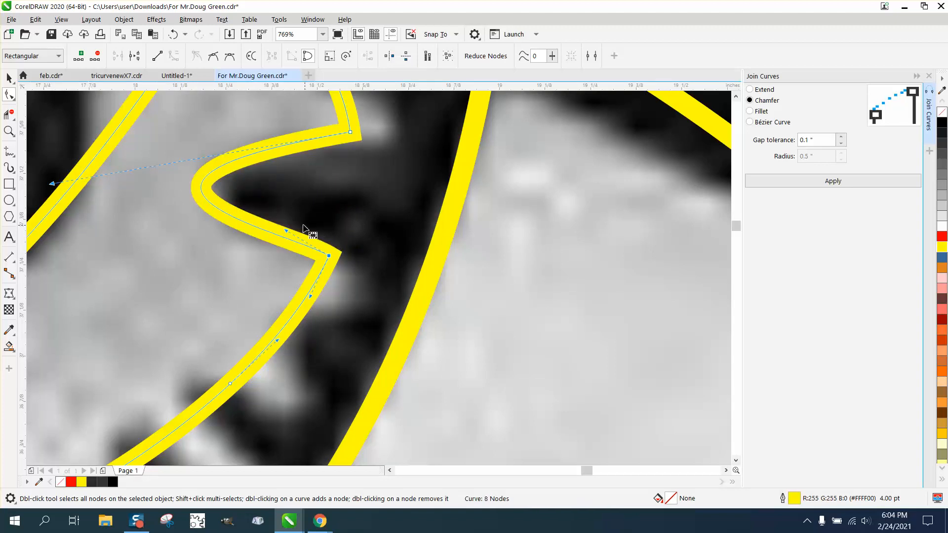
pyautogui.scroll(-4, 303, 228)
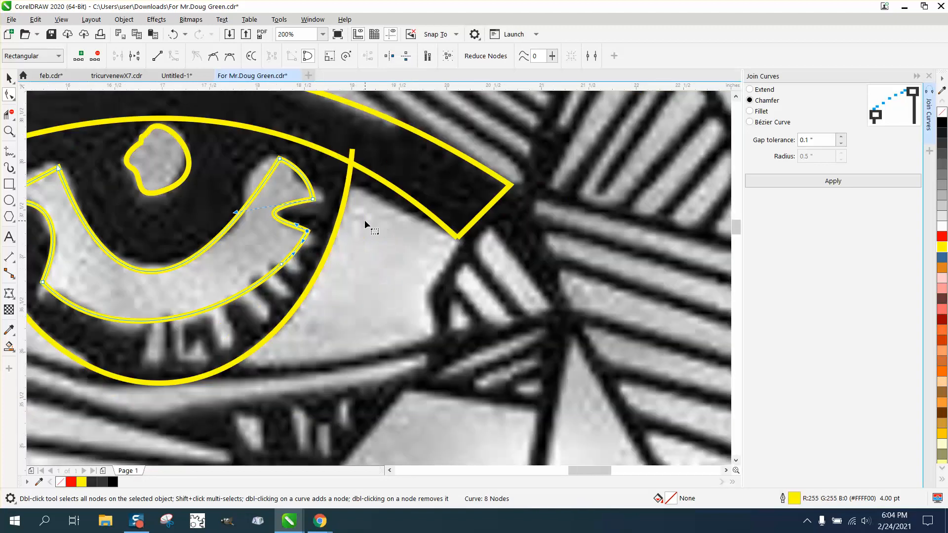
# Shift the node below the right dark notch inward along the crescent's lower edge and add two nodes just beyond it.
pyautogui.click(9, 130)
pyautogui.moveTo(143, 210); pyautogui.dragTo(466, 408)
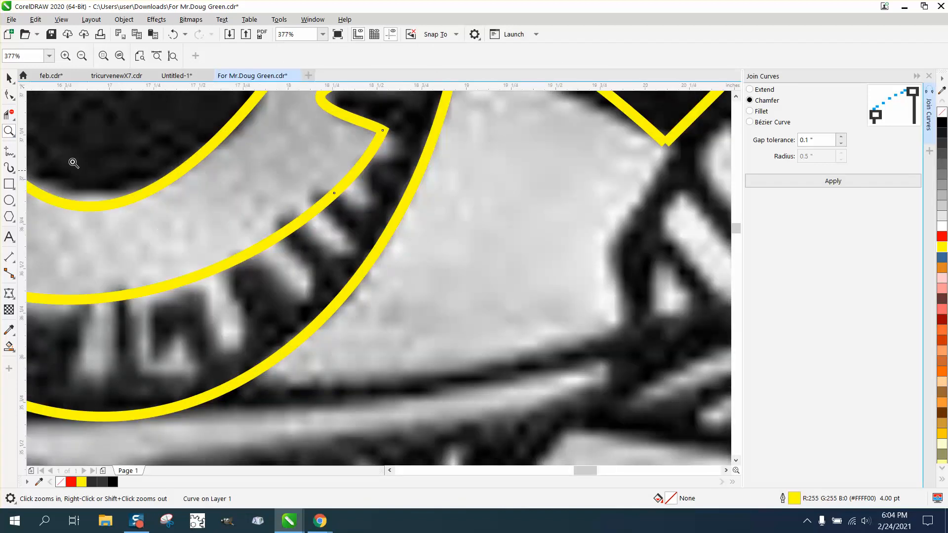
pyautogui.click(9, 94)
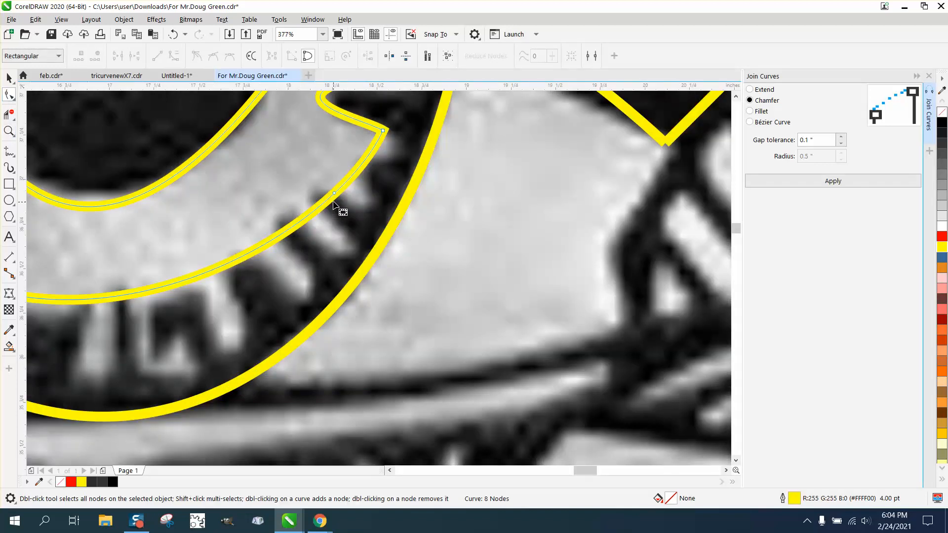
pyautogui.moveTo(334, 201)
pyautogui.mouseDown()
pyautogui.moveTo(284, 220)
pyautogui.moveTo(316, 201)
pyautogui.mouseUp()
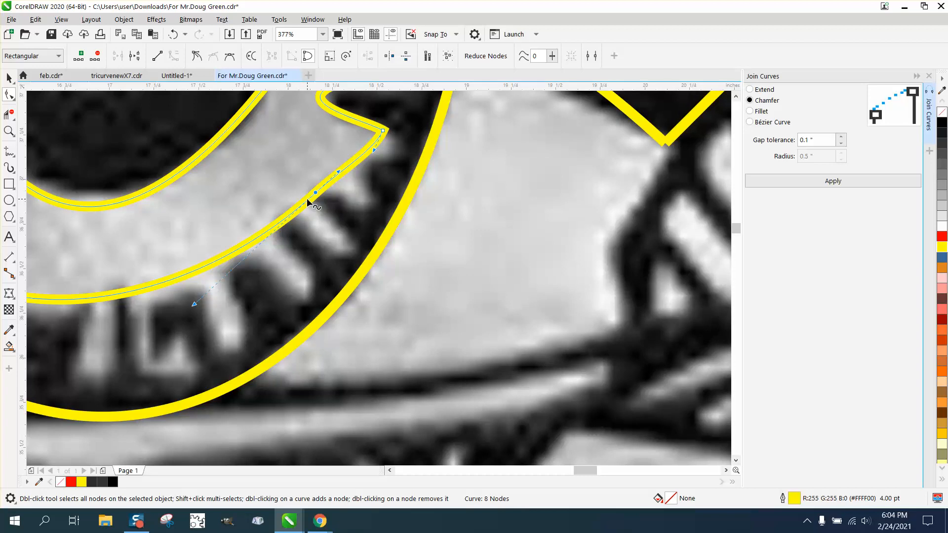
pyautogui.doubleClick(293, 210)
# Try to pull the lower edge out along the first light streak from the new node, and undo the edit.
pyautogui.moveTo(302, 206); pyautogui.dragTo(347, 253)
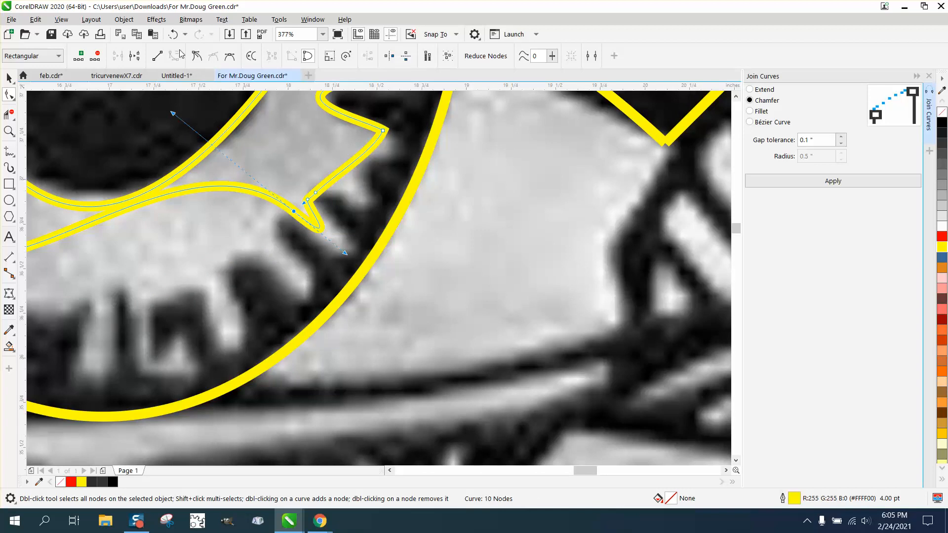
pyautogui.click(184, 34)
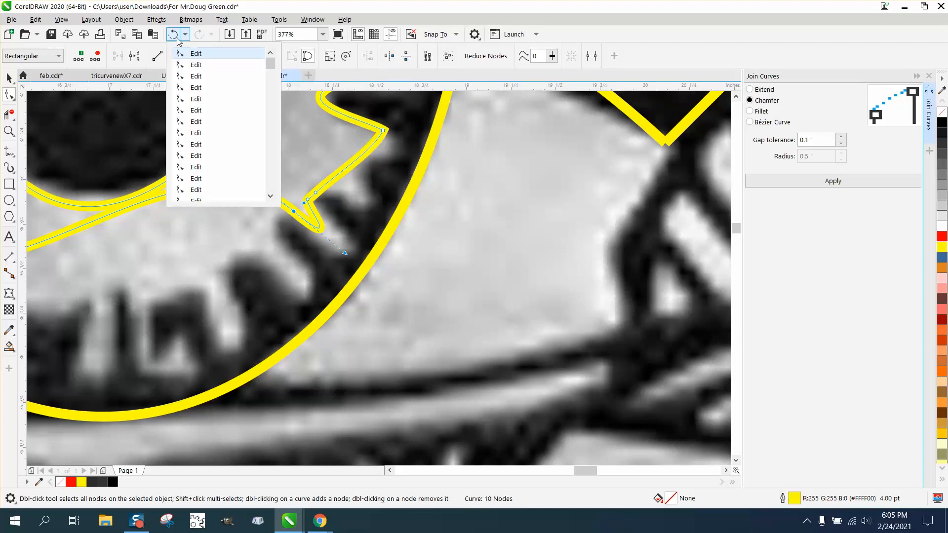
pyautogui.click(186, 49)
# Convert the three neighbouring nodes beside the first light streak on the crescent's lower edge to cusp nodes.
pyautogui.moveTo(276, 171); pyautogui.dragTo(343, 227)
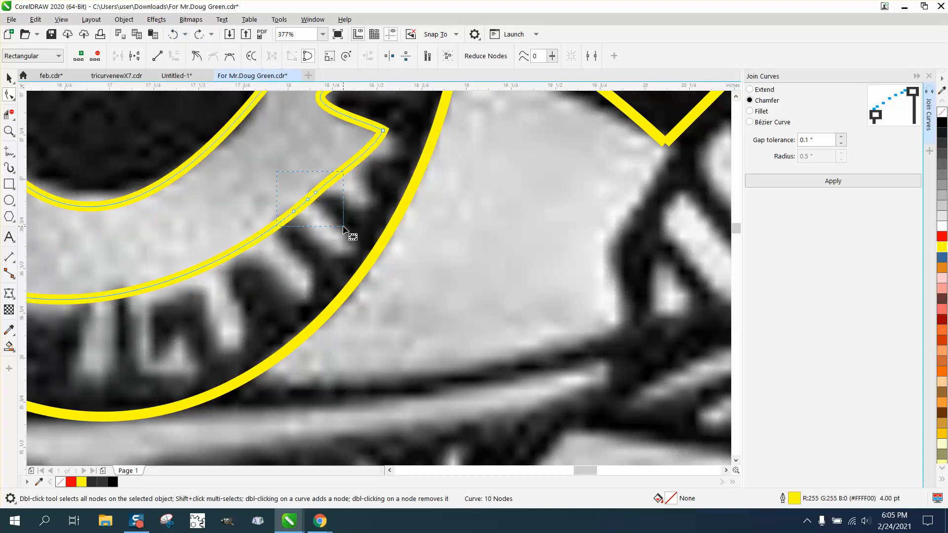
pyautogui.rightClick(307, 199)
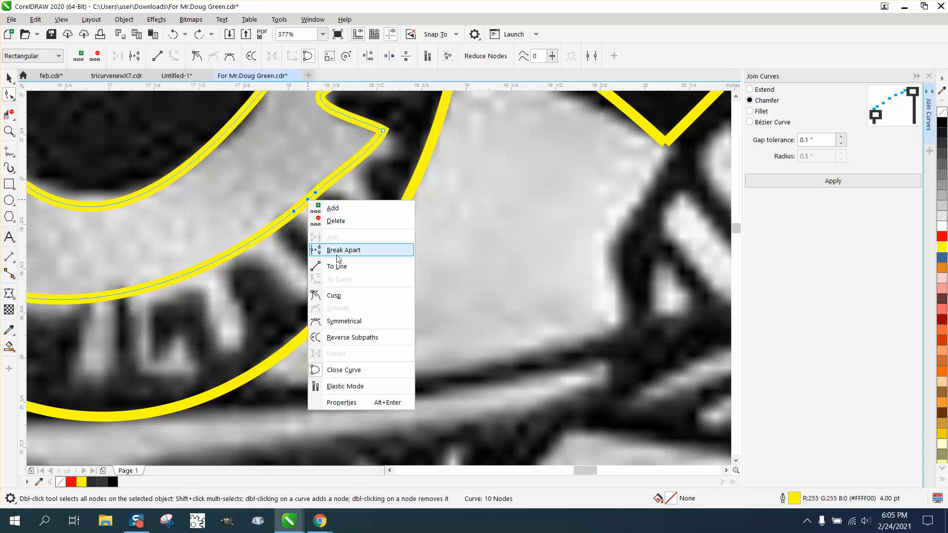
pyautogui.click(338, 297)
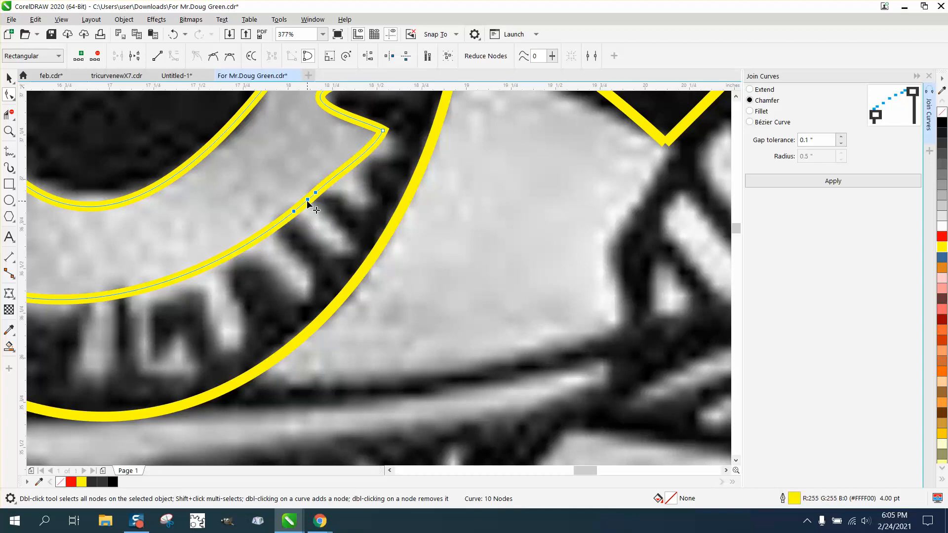
pyautogui.press('Delete')
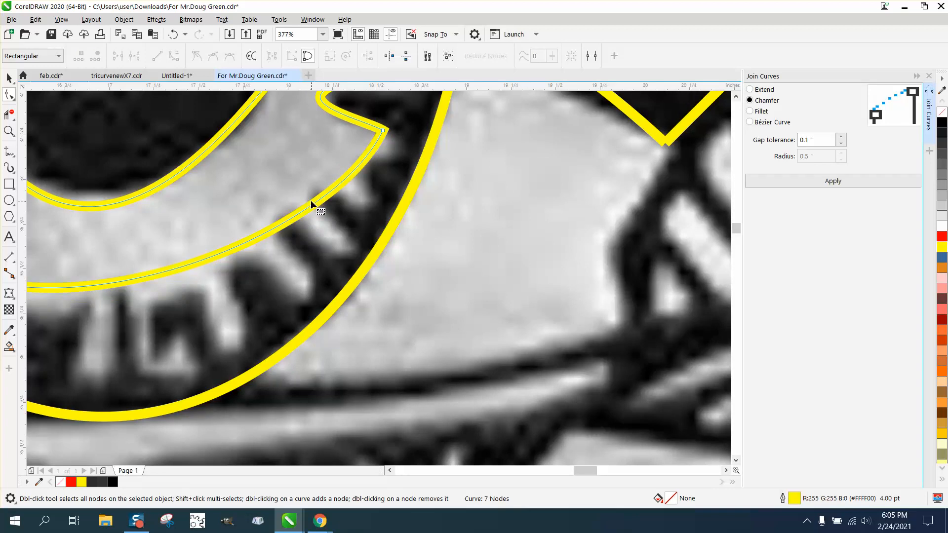
pyautogui.click(177, 36)
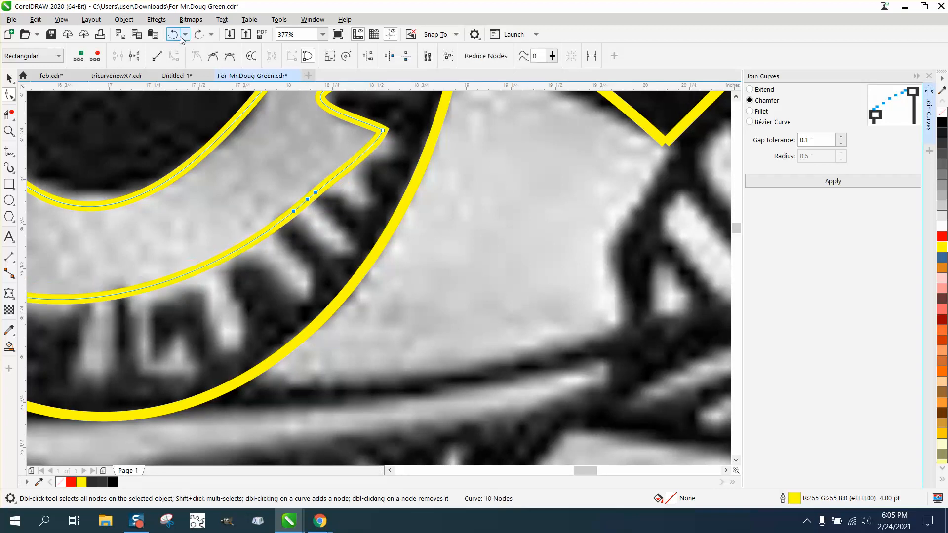
# Delete the middle of the three cusp nodes and pull the remaining segment outward around the first light streak.
pyautogui.click(300, 207)
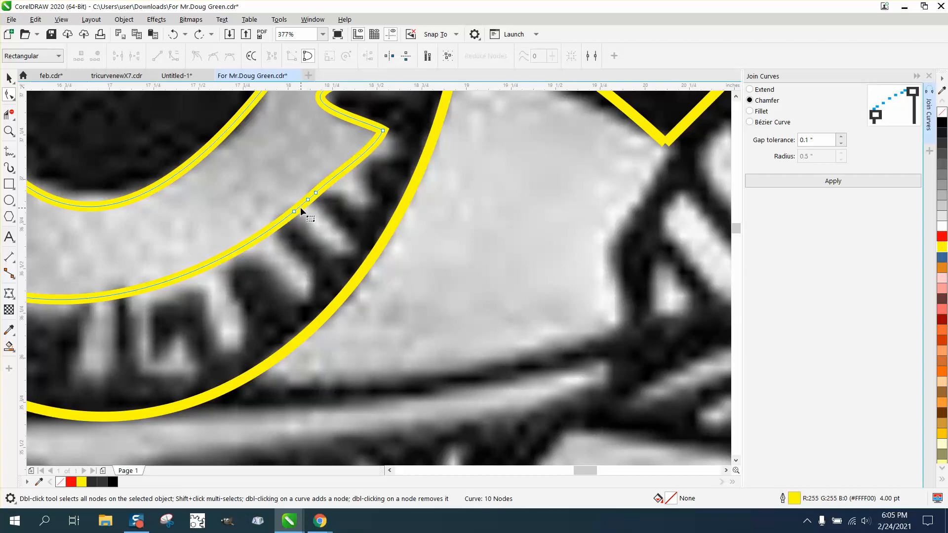
pyautogui.click(308, 200)
pyautogui.press('Delete')
pyautogui.moveTo(307, 204); pyautogui.dragTo(345, 252)
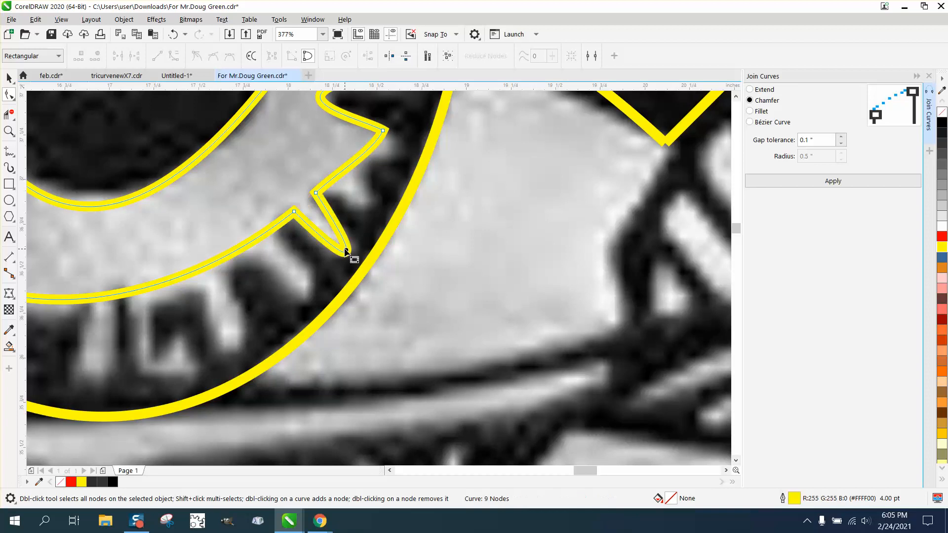
# Add two nodes on the crescent's lower edge at the second light streak and make them cusps.
pyautogui.doubleClick(264, 235)
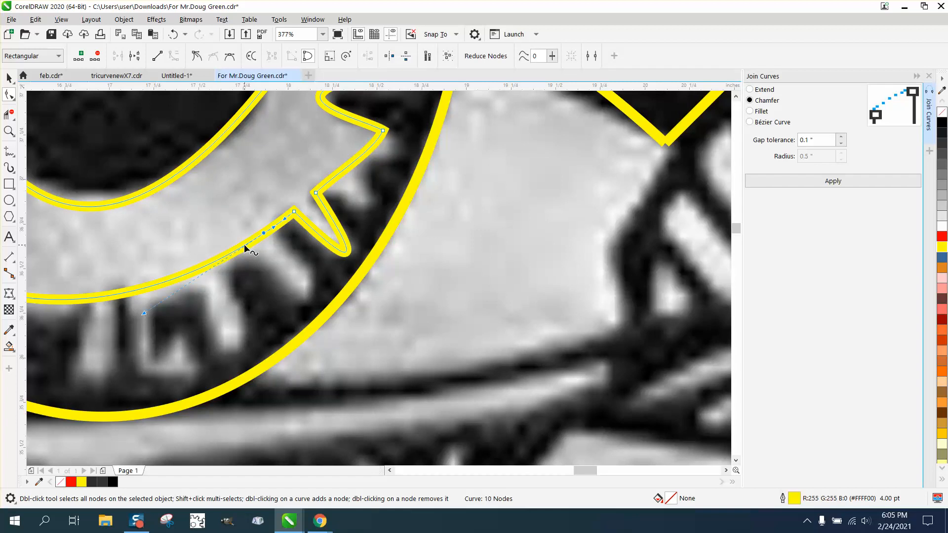
pyautogui.moveTo(246, 244); pyautogui.dragTo(289, 271)
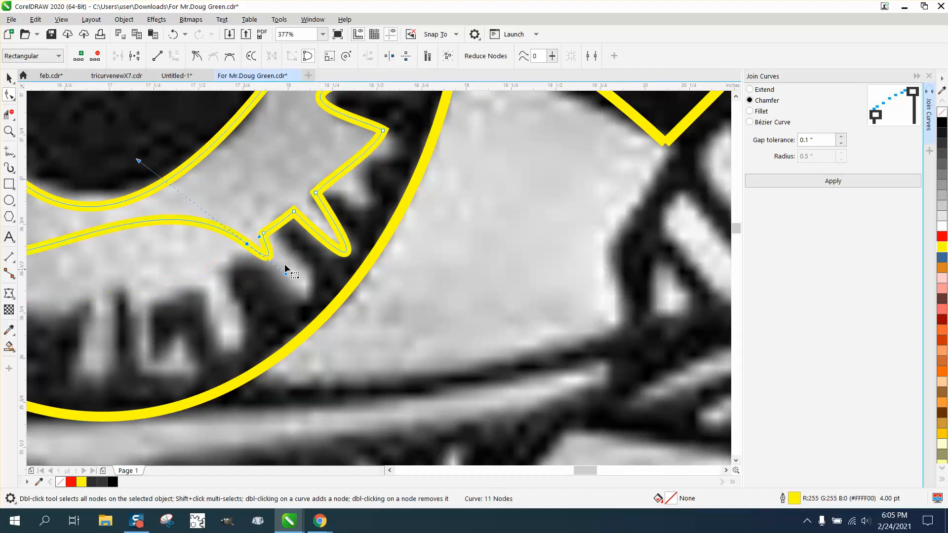
pyautogui.click(175, 35)
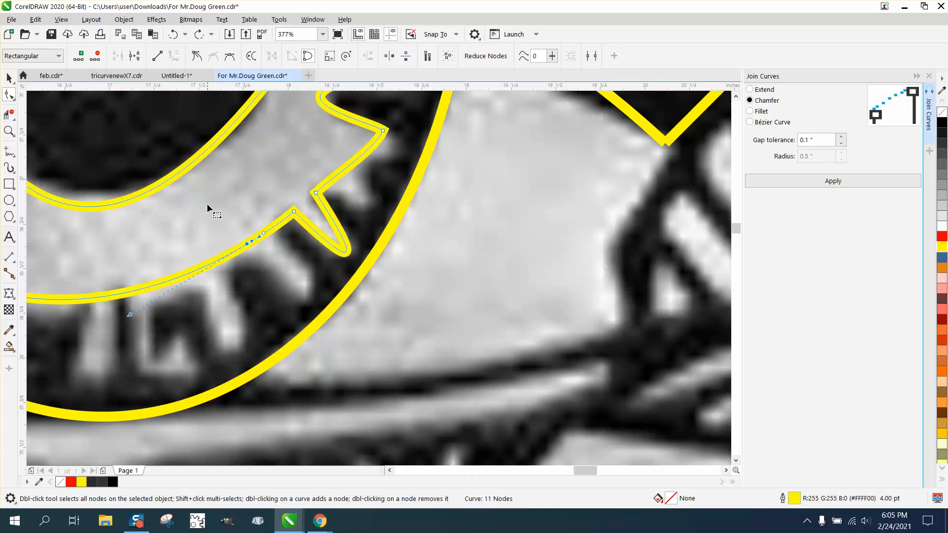
pyautogui.moveTo(207, 204); pyautogui.dragTo(331, 289)
pyautogui.rightClick(264, 233)
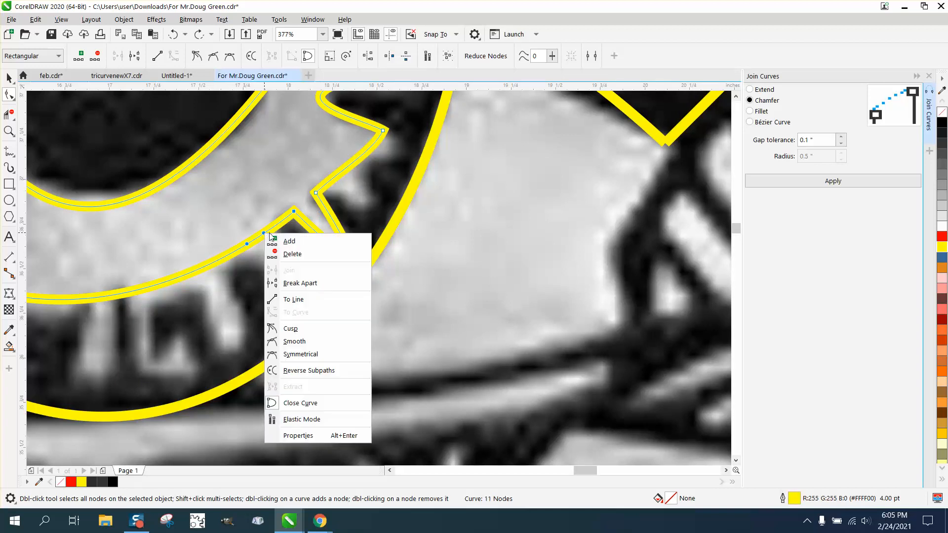
pyautogui.click(299, 329)
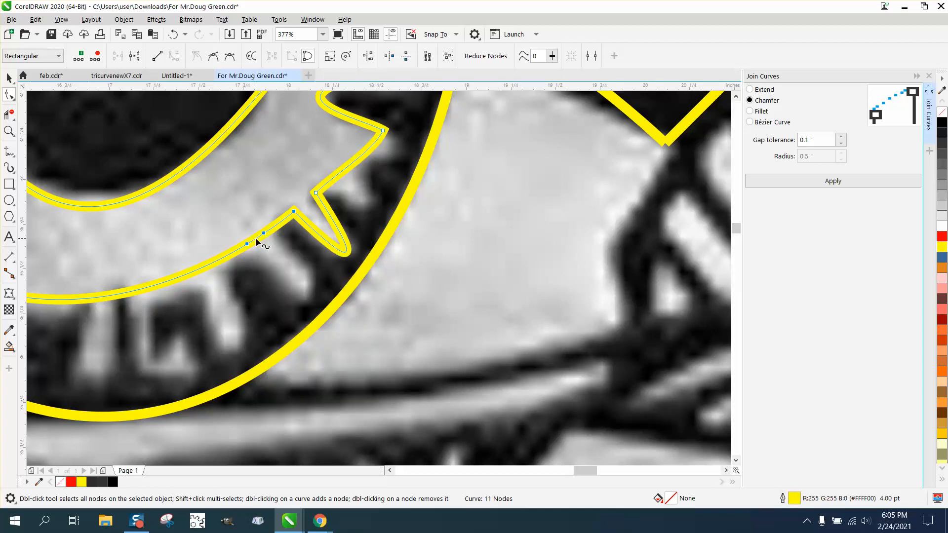
# Pull the segment between the new cusps out along the second light streak and spread its handles to widen the rounded tip.
pyautogui.moveTo(256, 237); pyautogui.dragTo(308, 295)
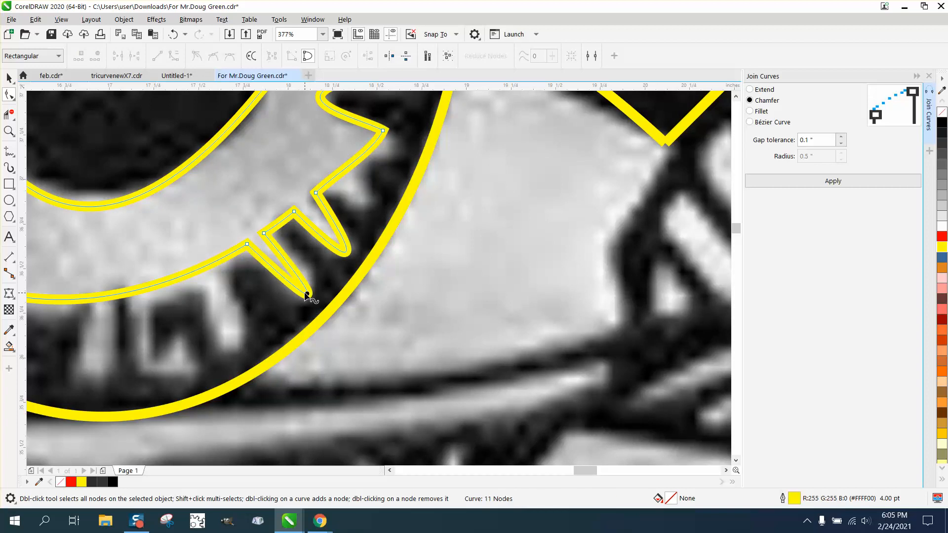
pyautogui.click(307, 296)
pyautogui.click(248, 244)
pyautogui.moveTo(311, 312); pyautogui.dragTo(284, 336)
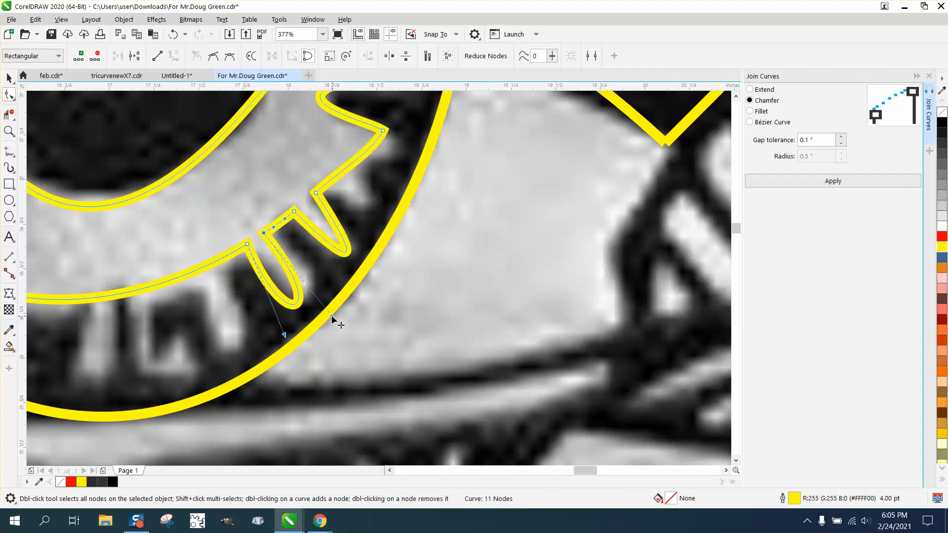
pyautogui.moveTo(332, 315); pyautogui.dragTo(350, 300)
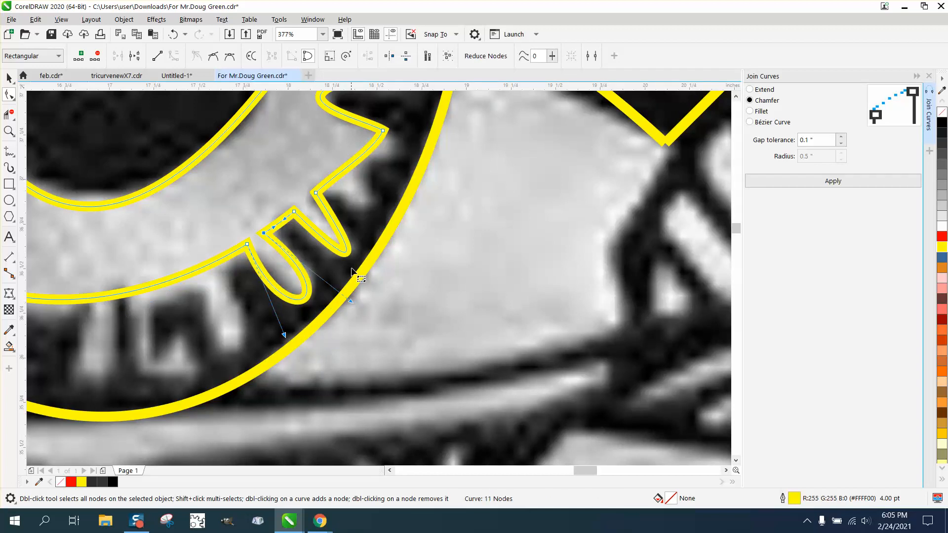
# Widen the first streak's loop with its upper node's handle and nudge the second streak's upper node slightly outward.
pyautogui.click(315, 193)
pyautogui.moveTo(344, 260); pyautogui.dragTo(383, 257)
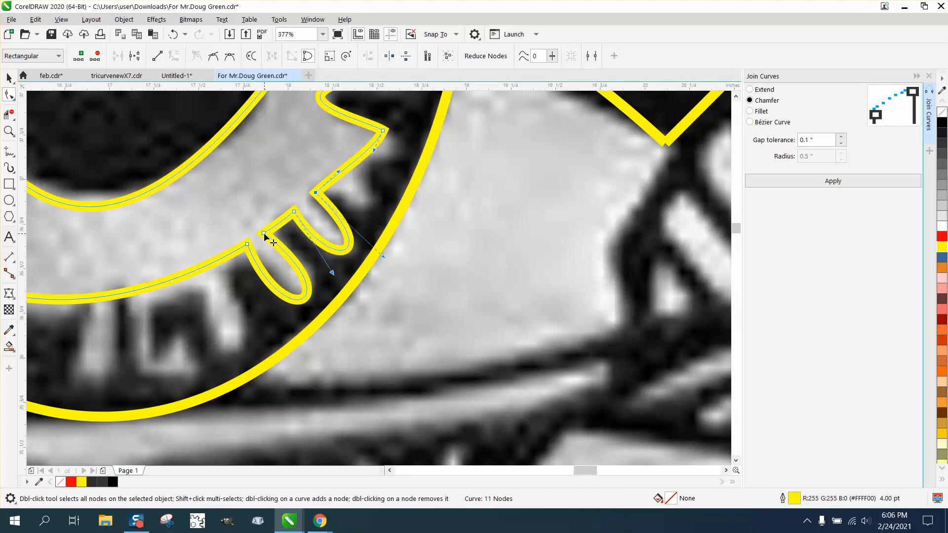
pyautogui.moveTo(264, 233); pyautogui.dragTo(269, 229)
# Use Virtual Segment Delete to trim the iris curve's overhanging ends and the eyelid's lower arc across the iris.
pyautogui.scroll(-3, 313, 285)
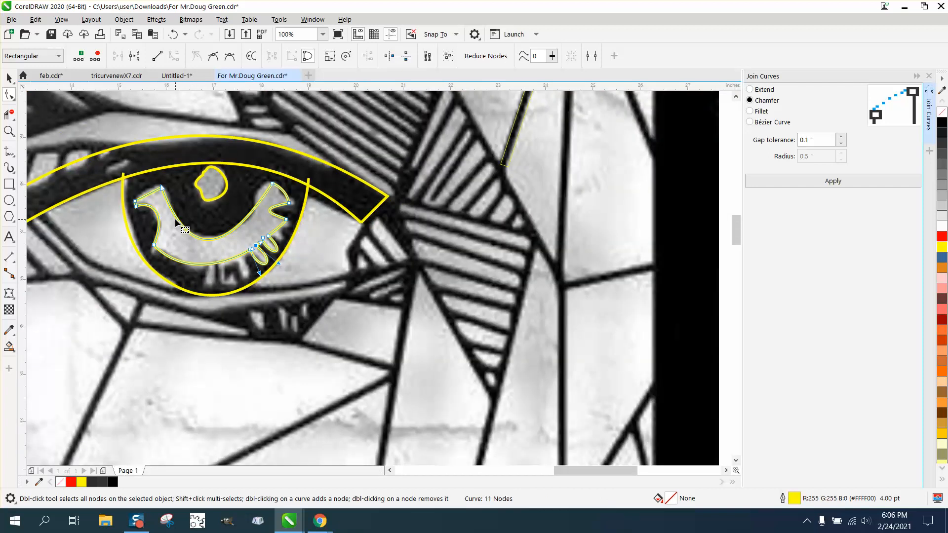
pyautogui.click(9, 114)
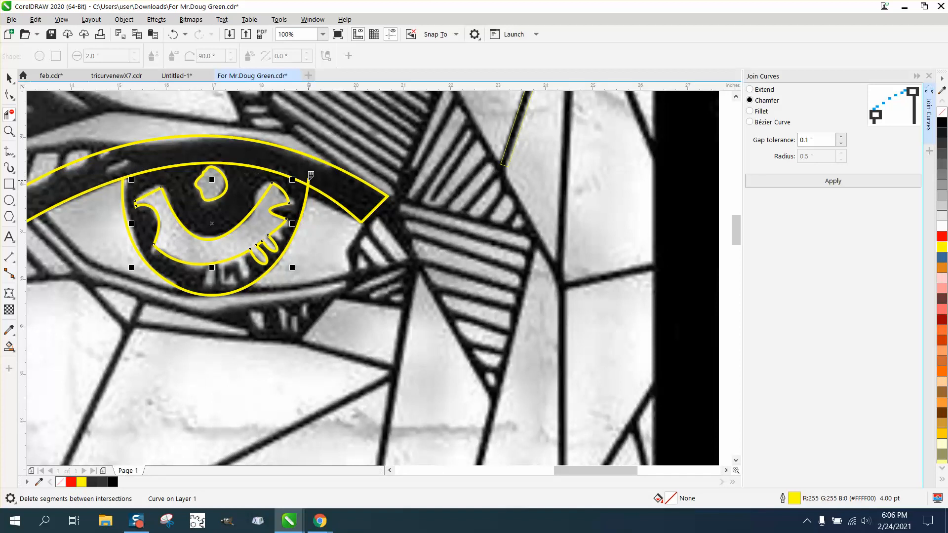
pyautogui.click(255, 168)
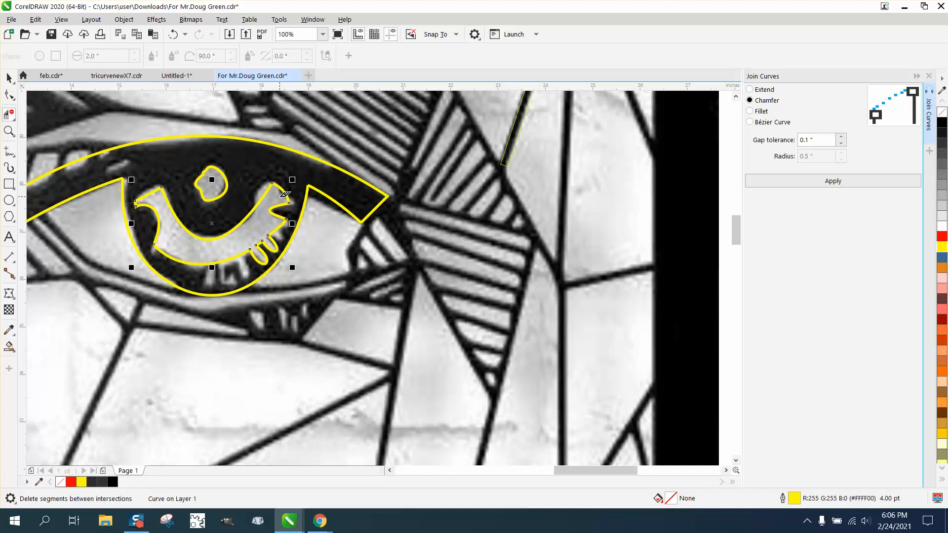
# Move the reference bitmap 30 inches to the right, off the traced yellow curves.
pyautogui.scroll(-2, 285, 194)
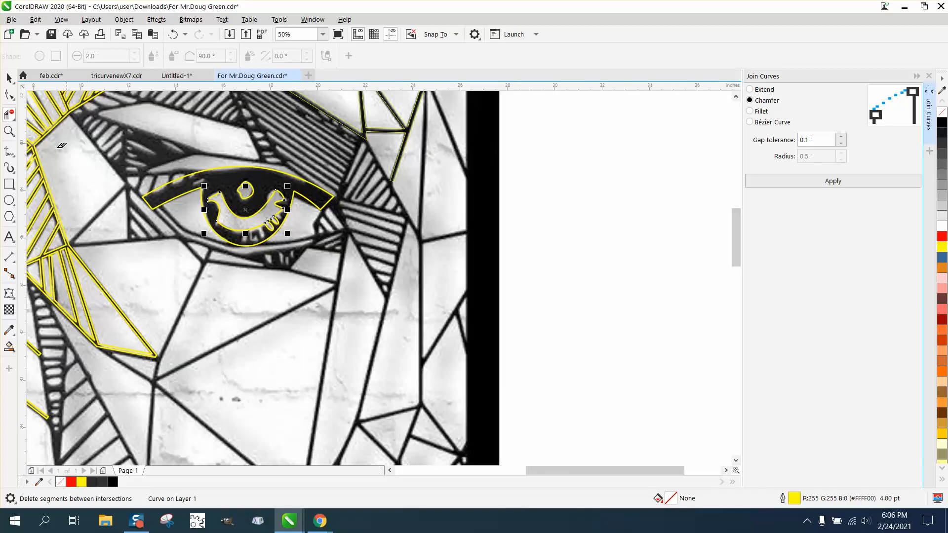
pyautogui.click(8, 77)
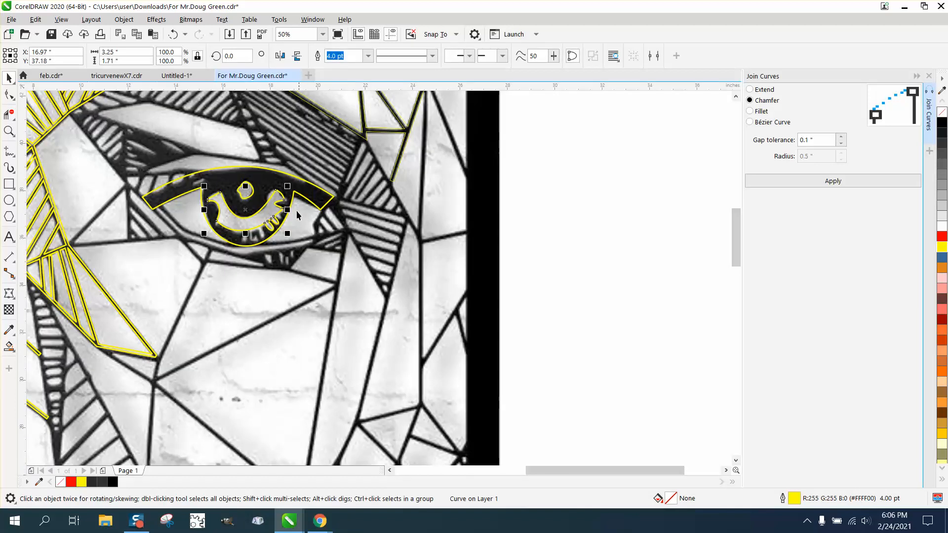
pyautogui.click(460, 258)
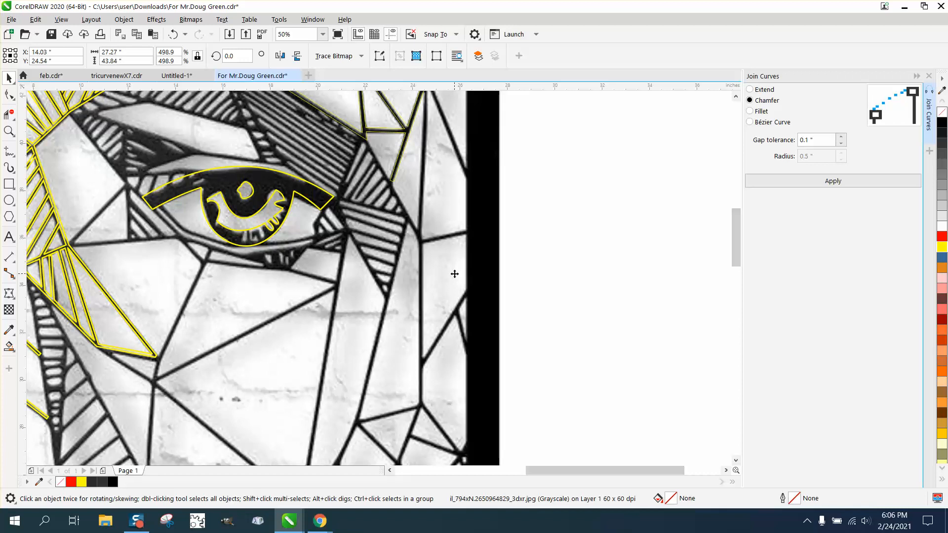
pyautogui.hotkey('shift', 'Right')
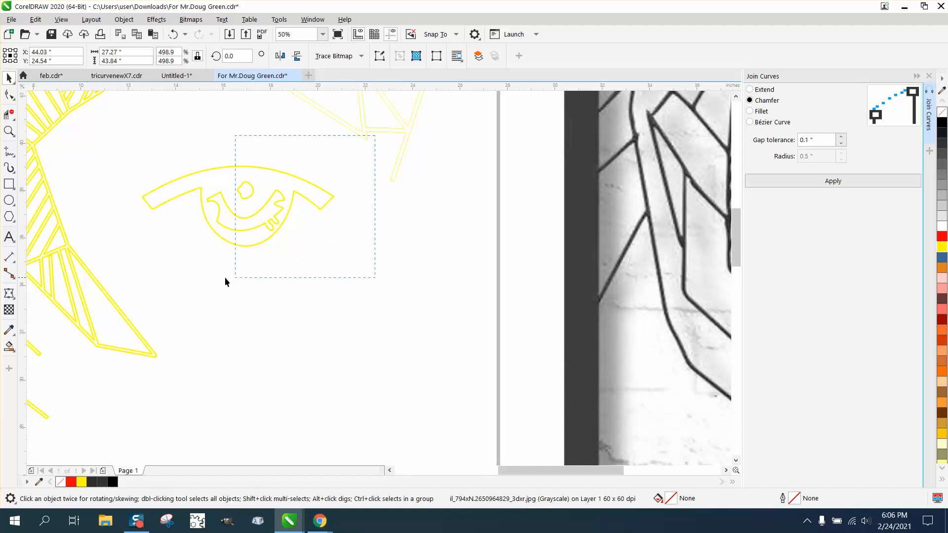
# Try a black outline on the five traced eye curves to inspect them, and undo the colour change.
pyautogui.moveTo(225, 281); pyautogui.dragTo(124, 273)
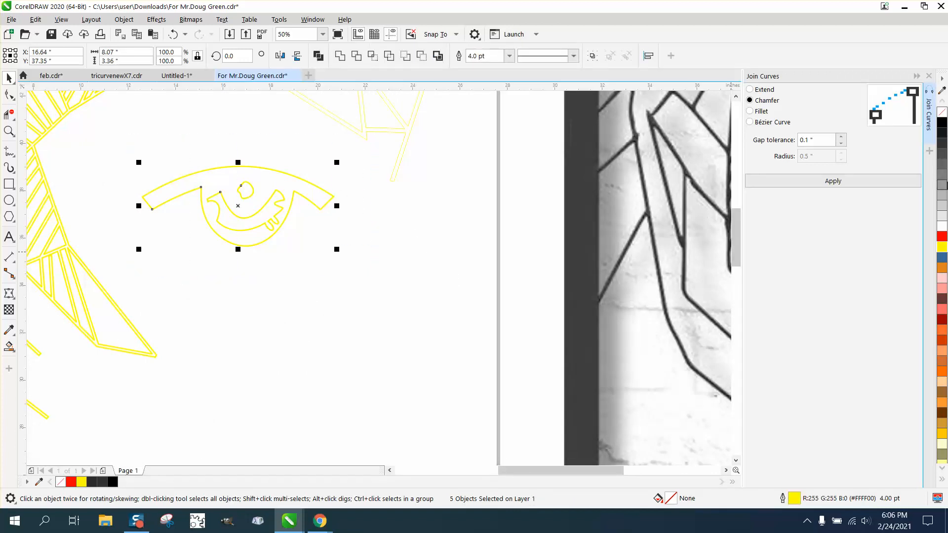
pyautogui.rightClick(942, 124)
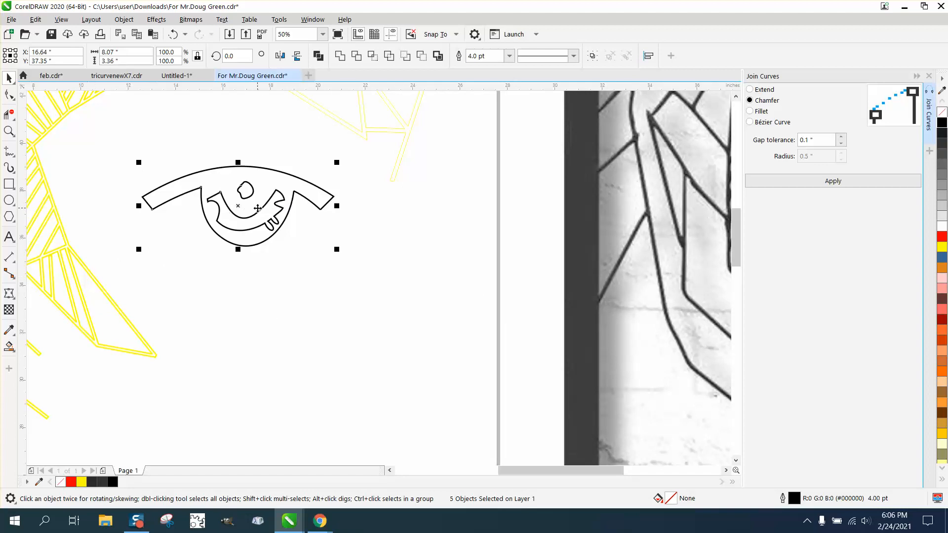
pyautogui.scroll(-1, 286, 211)
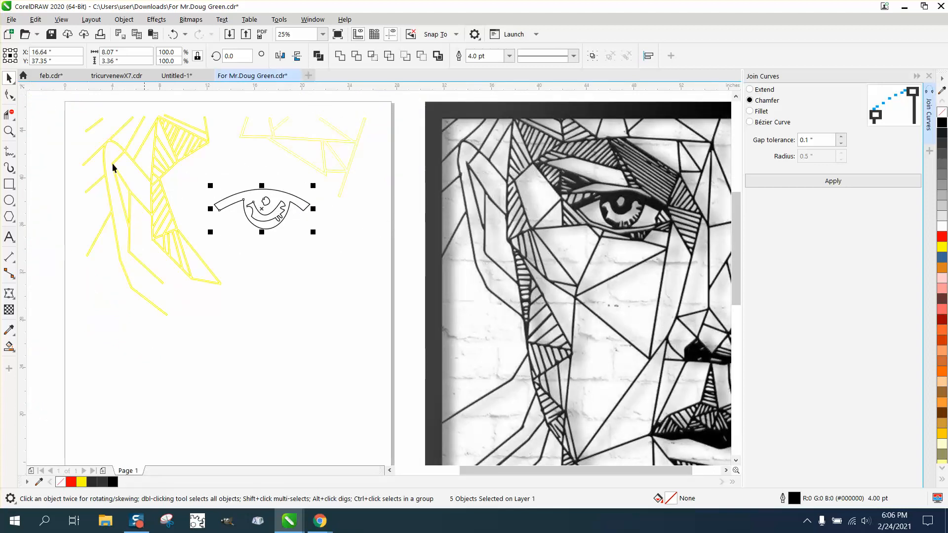
pyautogui.click(173, 34)
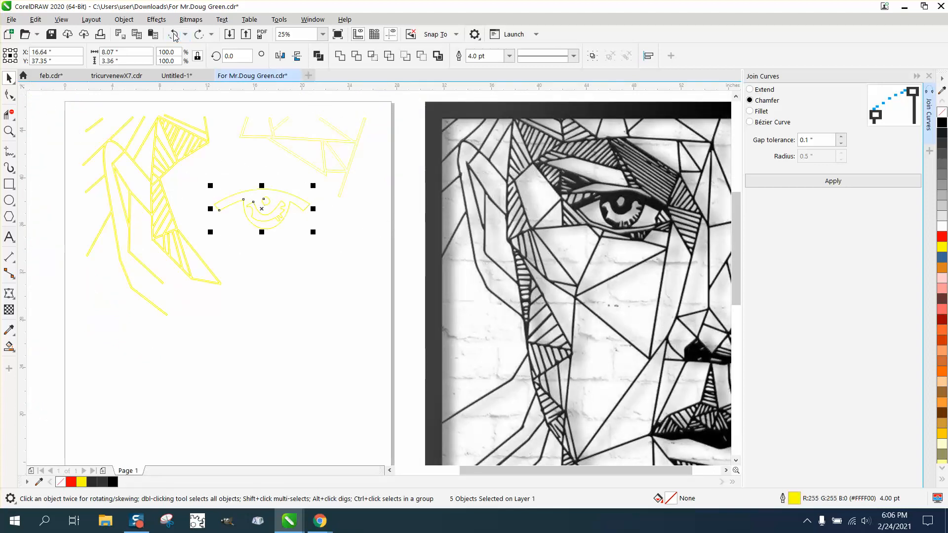
# Return the reference bitmap to its original place beneath the traced lines.
pyautogui.click(668, 123)
pyautogui.moveTo(572, 346); pyautogui.dragTo(197, 288)
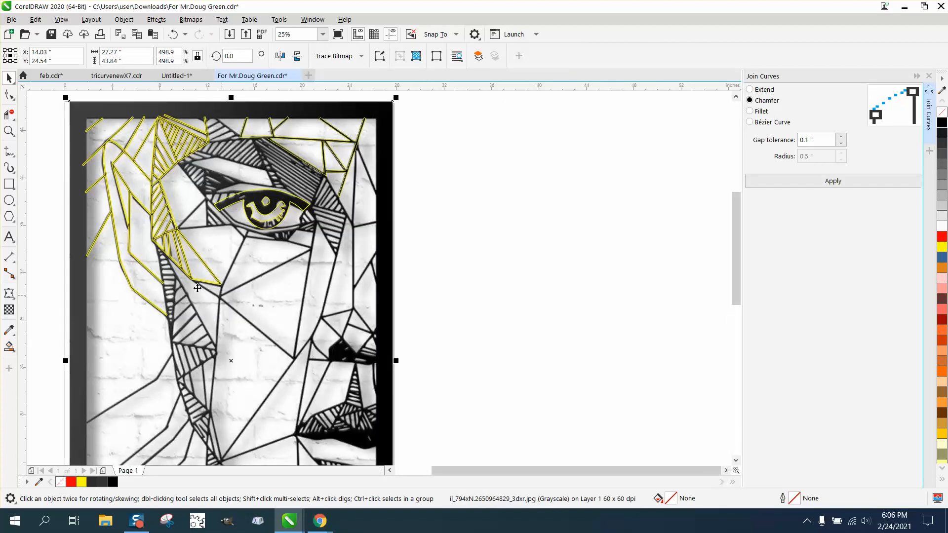
pyautogui.click(9, 130)
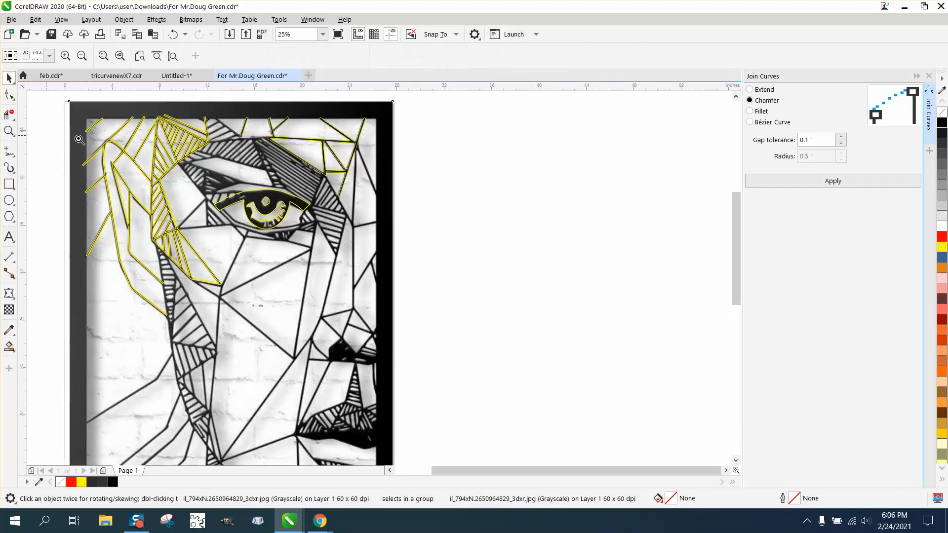
pyautogui.moveTo(217, 206); pyautogui.dragTo(386, 266)
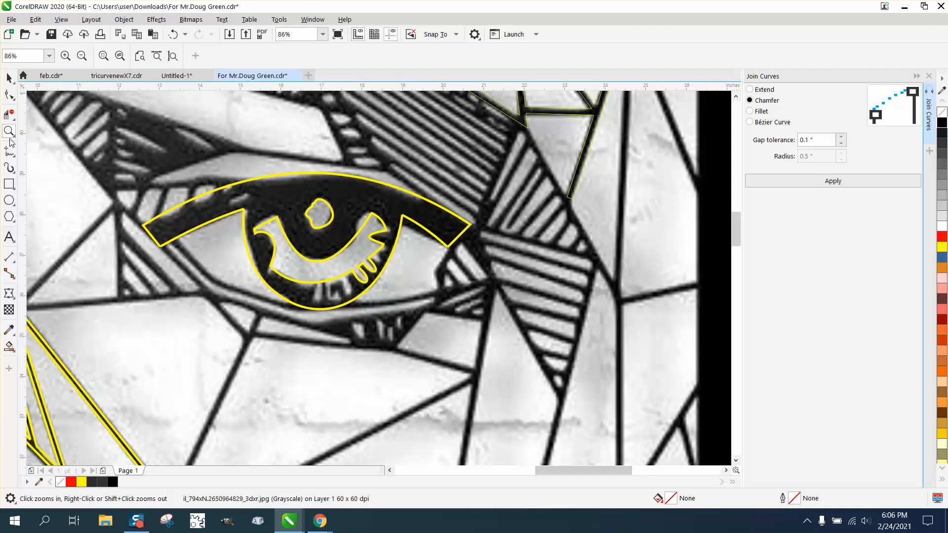
# Draw 2-point lines across the eye's two corners, about 4.2 by 4.8 inches at the left and 1.1 by 1.5 inches at the right.
pyautogui.click(15, 157)
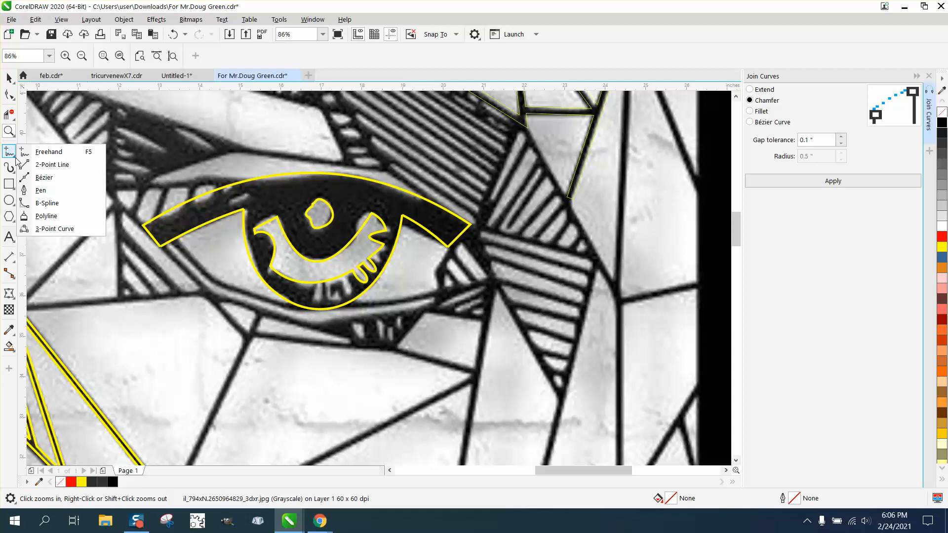
pyautogui.click(48, 168)
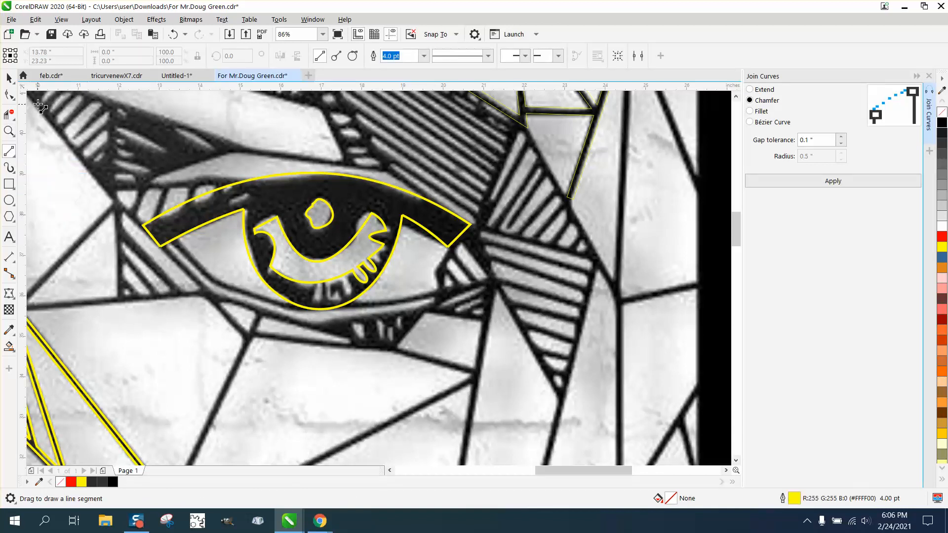
pyautogui.moveTo(37, 104); pyautogui.dragTo(208, 298)
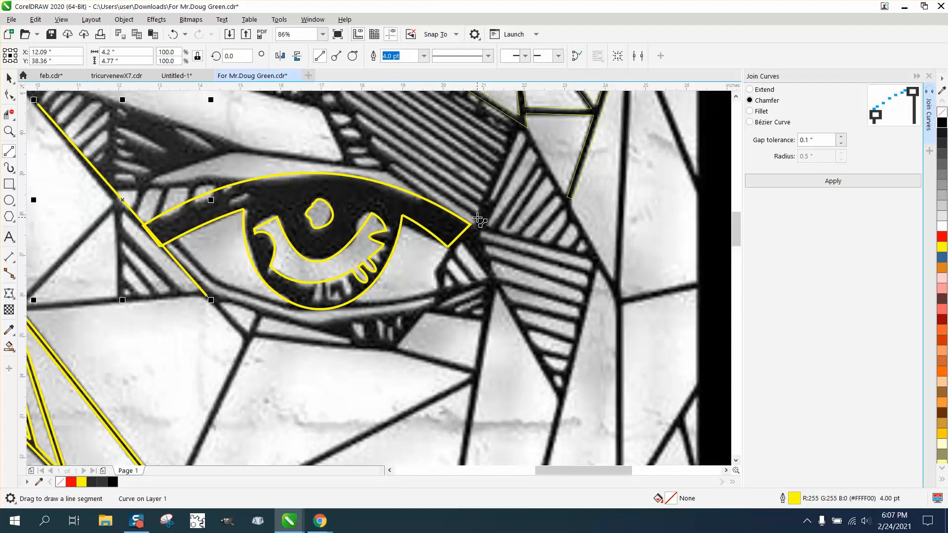
pyautogui.moveTo(476, 218); pyautogui.dragTo(432, 276)
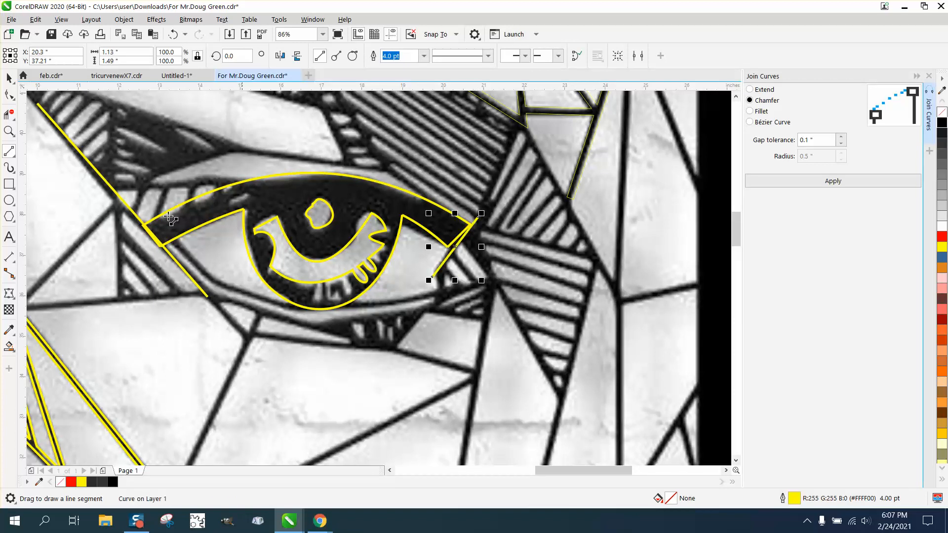
# Use Virtual Segment Delete to remove both overlapping segments closing the upper eyelid band at the eye's left corner.
pyautogui.click(9, 131)
pyautogui.moveTo(113, 204); pyautogui.dragTo(230, 275)
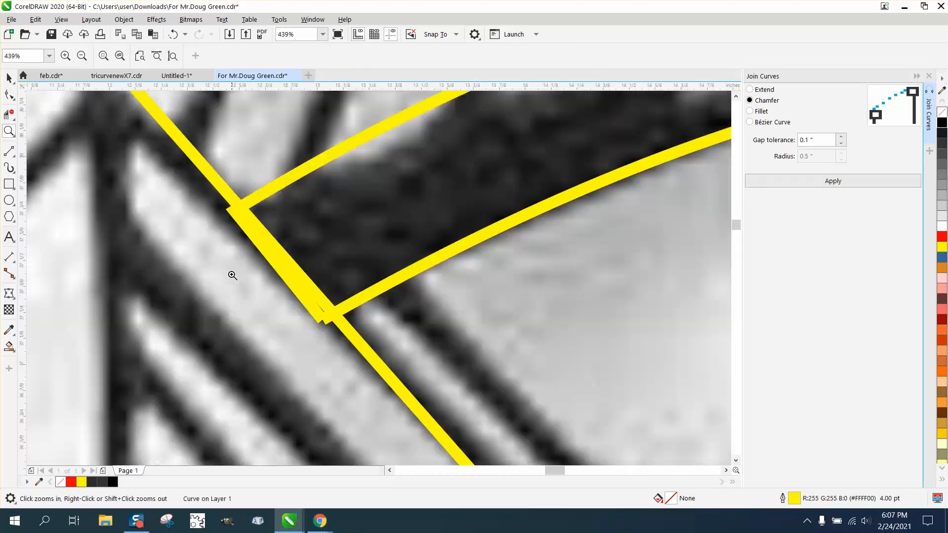
pyautogui.click(9, 115)
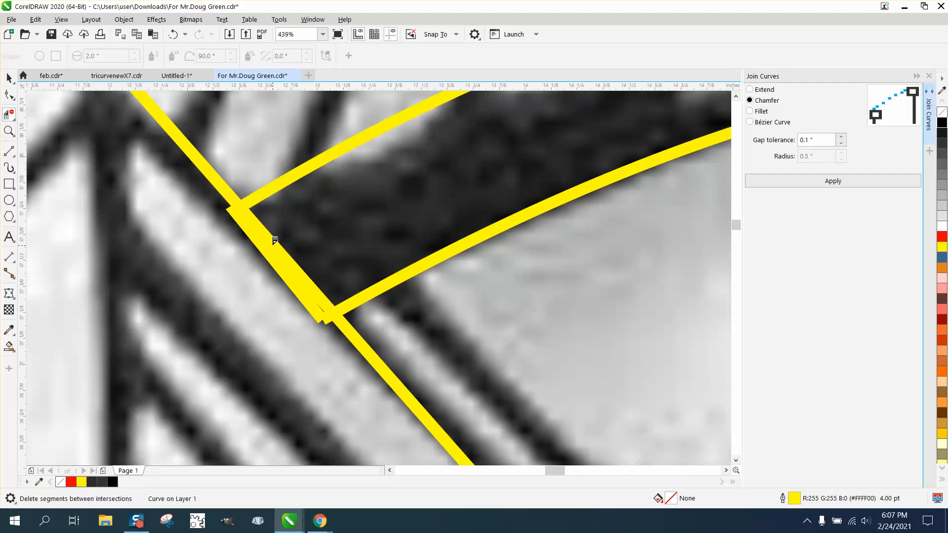
pyautogui.click(281, 242)
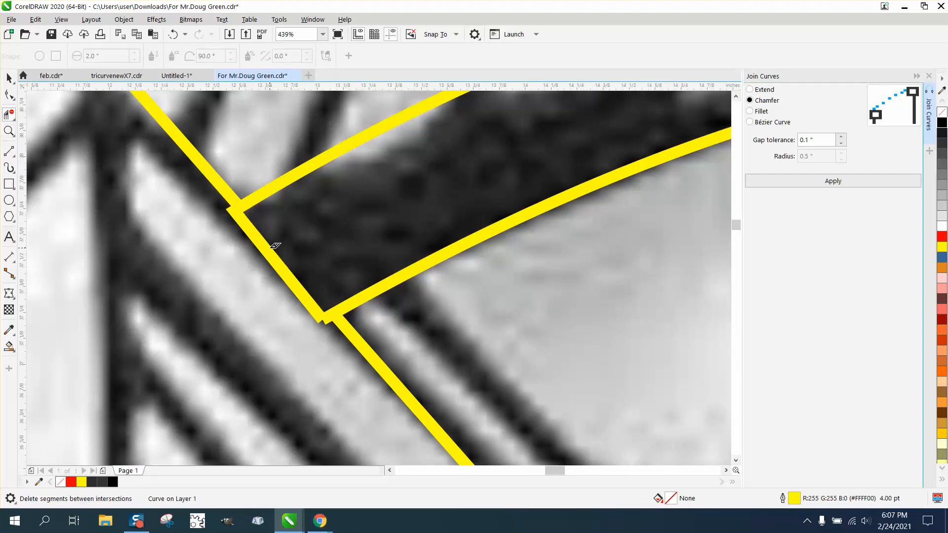
pyautogui.click(268, 245)
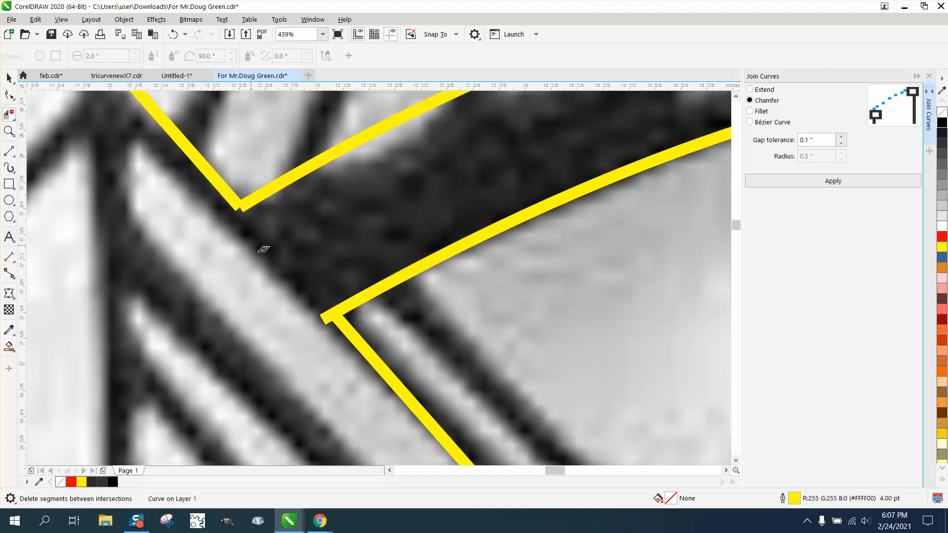
# Move the upper eyelid band's two right-end nodes outward so its end crosses the short diagonal line at the eye's corner.
pyautogui.scroll(-3, 330, 251)
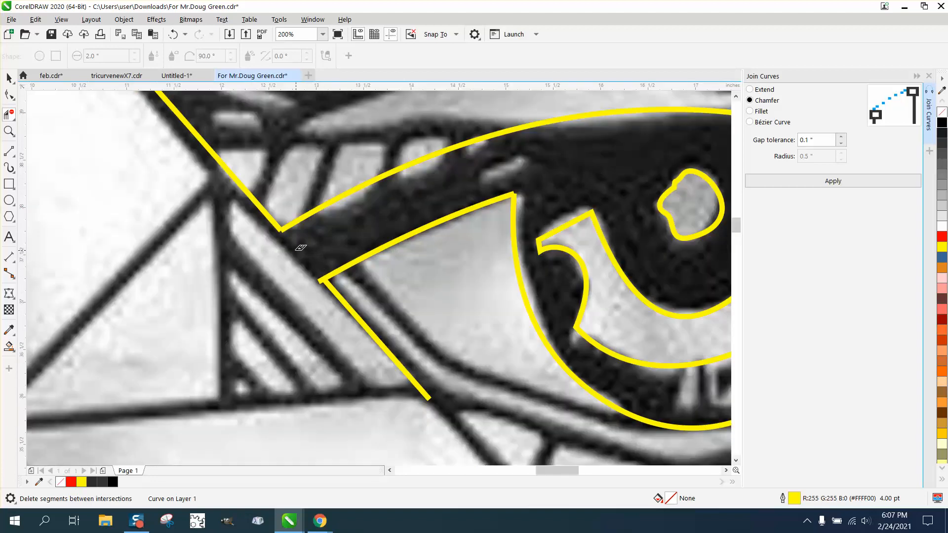
pyautogui.scroll(-2, 291, 256)
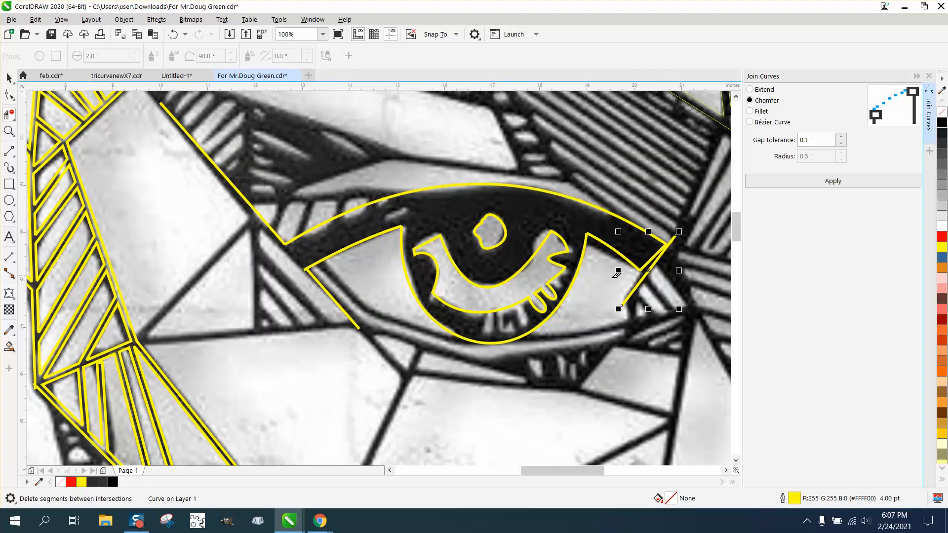
pyautogui.click(9, 131)
pyautogui.moveTo(575, 207); pyautogui.dragTo(659, 277)
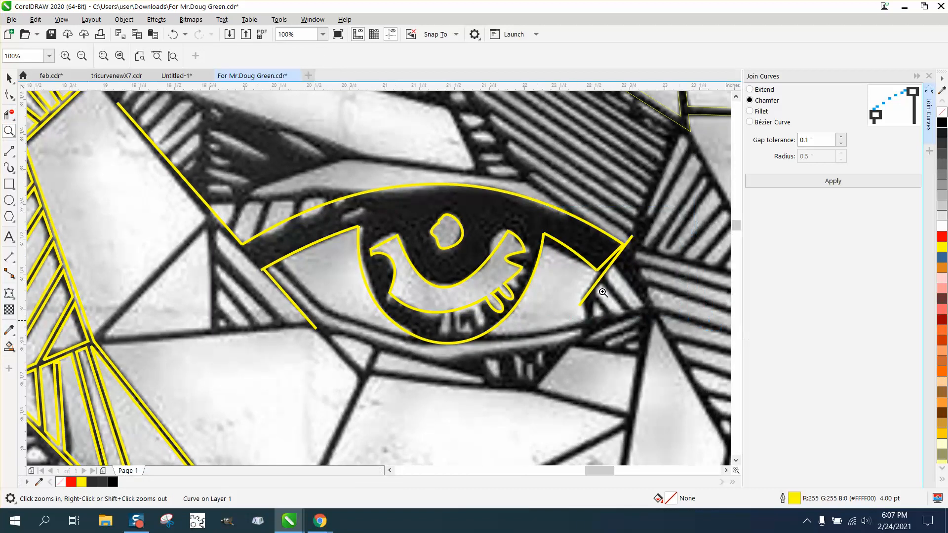
pyautogui.press('F10')
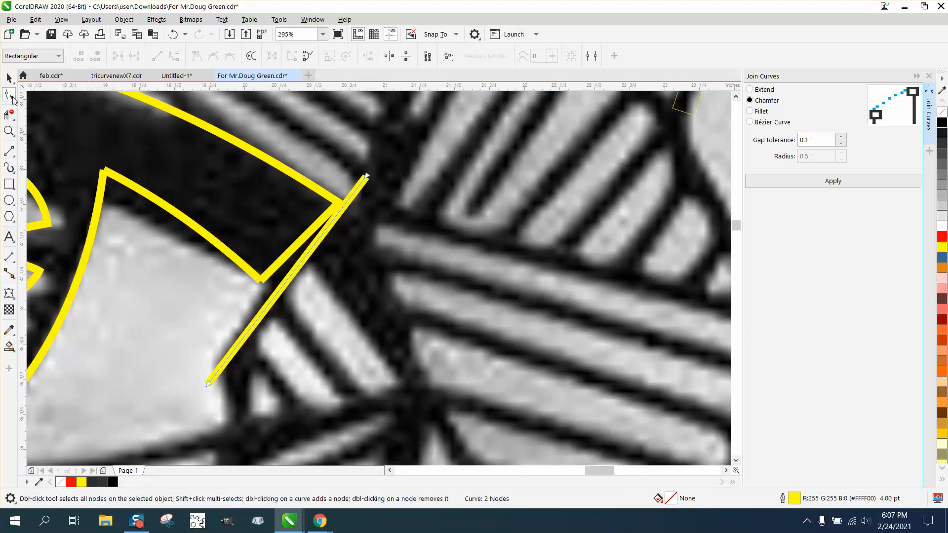
pyautogui.click(260, 278)
pyautogui.moveTo(260, 279); pyautogui.dragTo(287, 301)
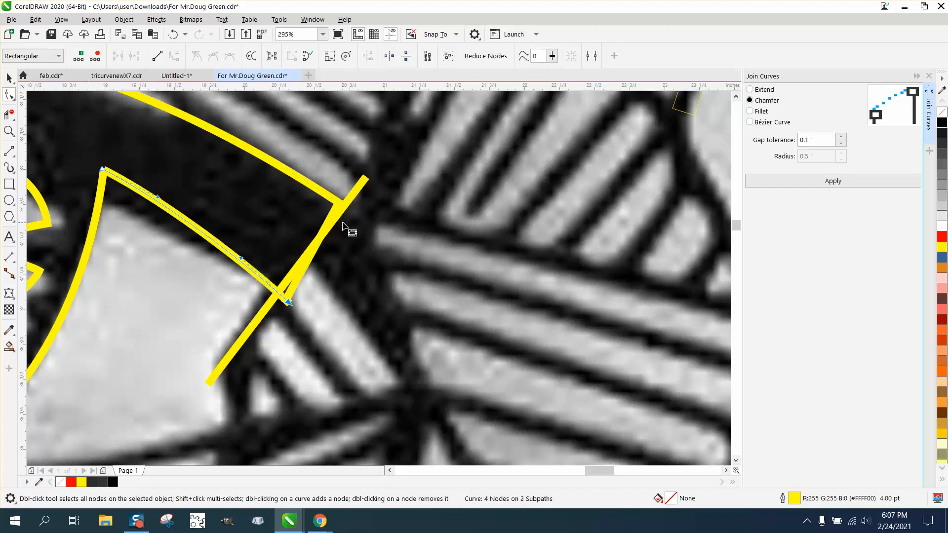
pyautogui.click(331, 199)
pyautogui.moveTo(338, 203)
pyautogui.mouseDown()
pyautogui.moveTo(356, 202)
pyautogui.moveTo(353, 214)
pyautogui.mouseUp()
# Use Virtual Segment Delete to remove the two parallel segments closing the eyelid band's right end and trim the lower overhang.
pyautogui.click(9, 114)
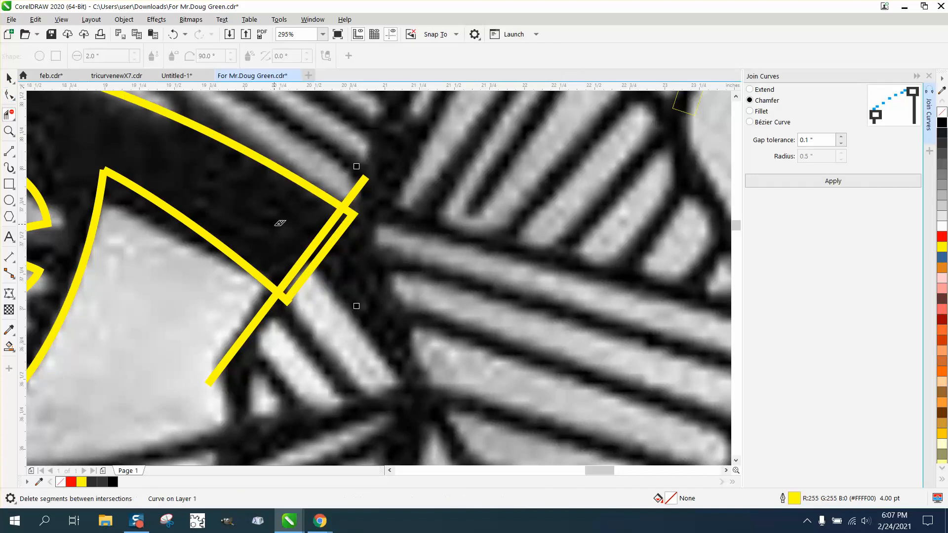
pyautogui.moveTo(331, 240); pyautogui.dragTo(332, 242)
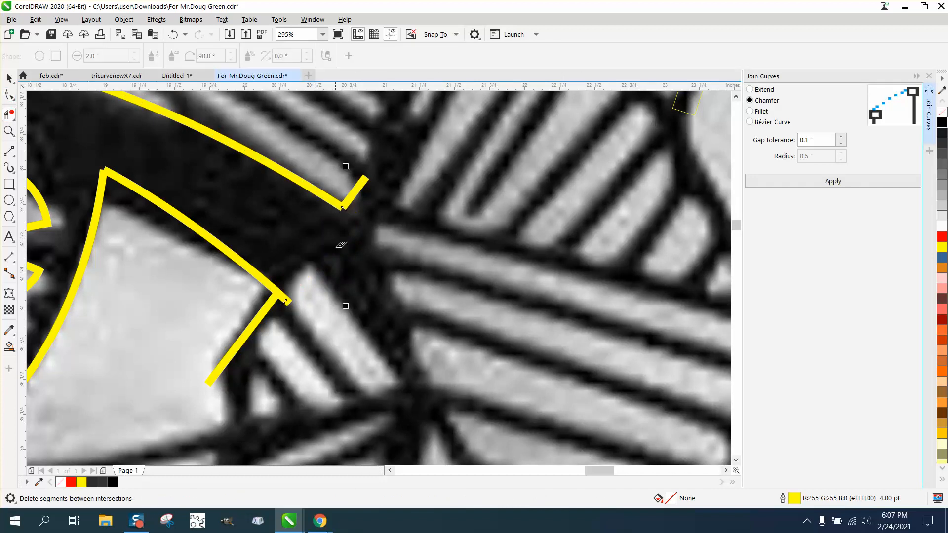
pyautogui.click(288, 296)
# Trace the facet edges below the eye with 2-point lines: the left corner's extension, the left diagonal, the bent under-eye edge and the steep right edge.
pyautogui.scroll(-4, 355, 185)
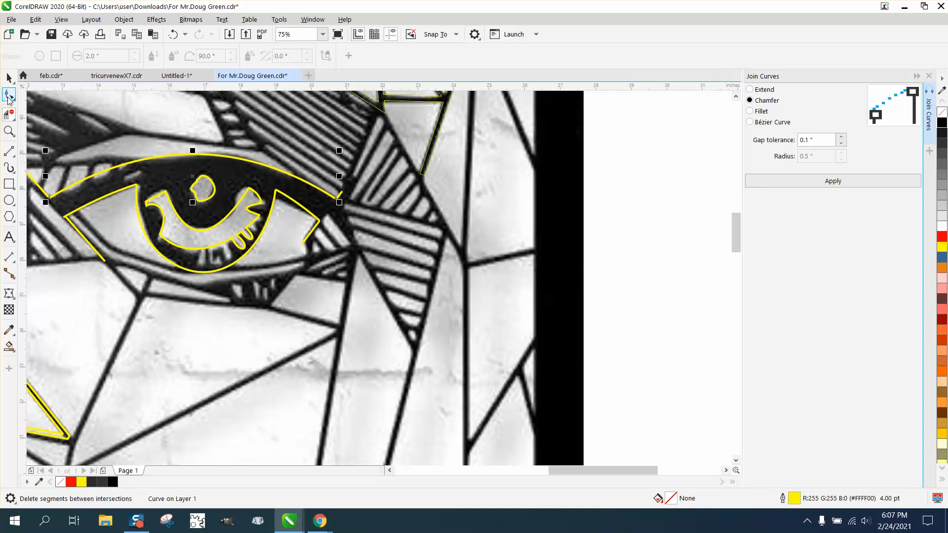
pyautogui.click(13, 157)
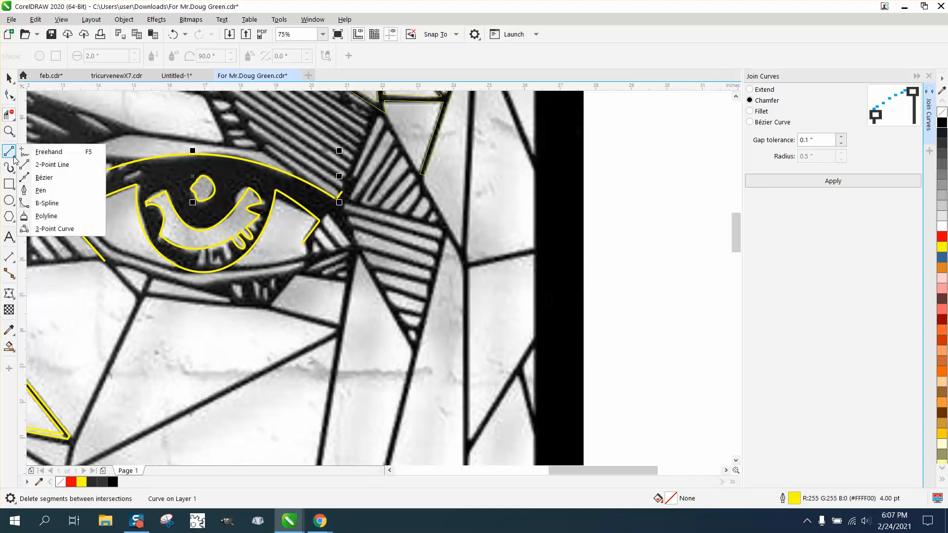
pyautogui.click(45, 166)
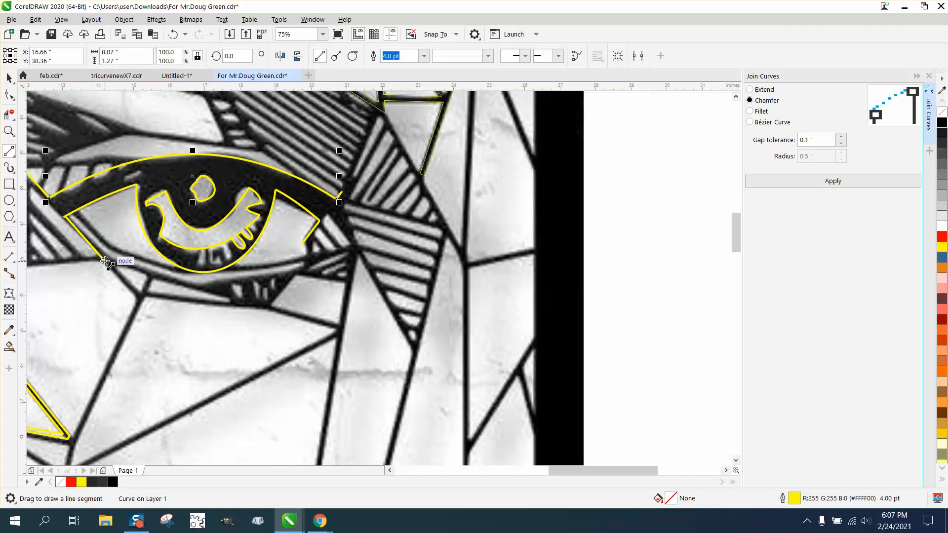
pyautogui.moveTo(105, 260); pyautogui.dragTo(72, 442)
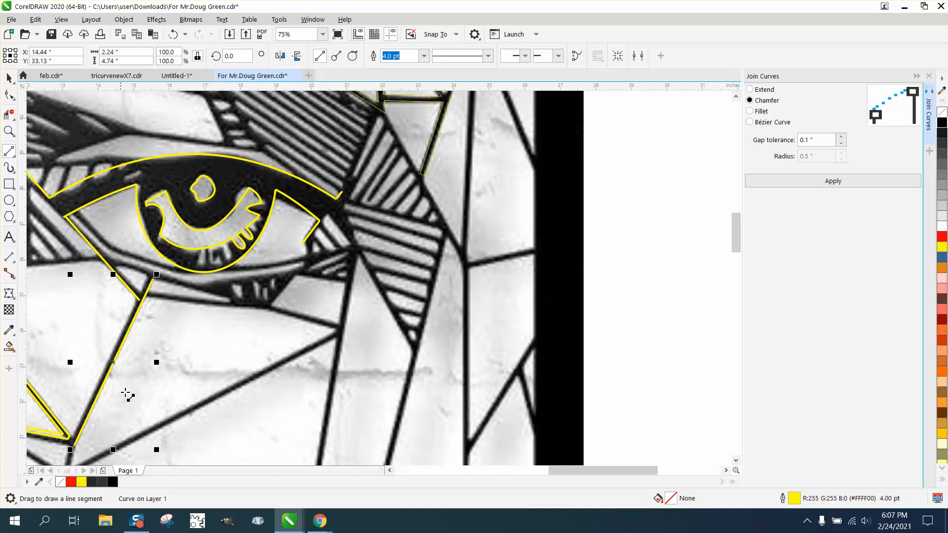
pyautogui.moveTo(144, 295); pyautogui.dragTo(345, 328)
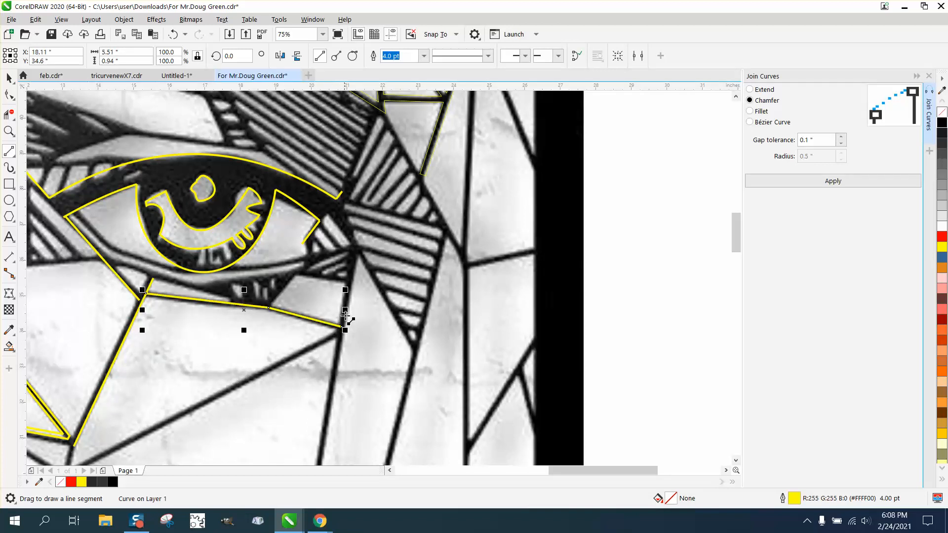
pyautogui.moveTo(354, 247); pyautogui.dragTo(322, 459)
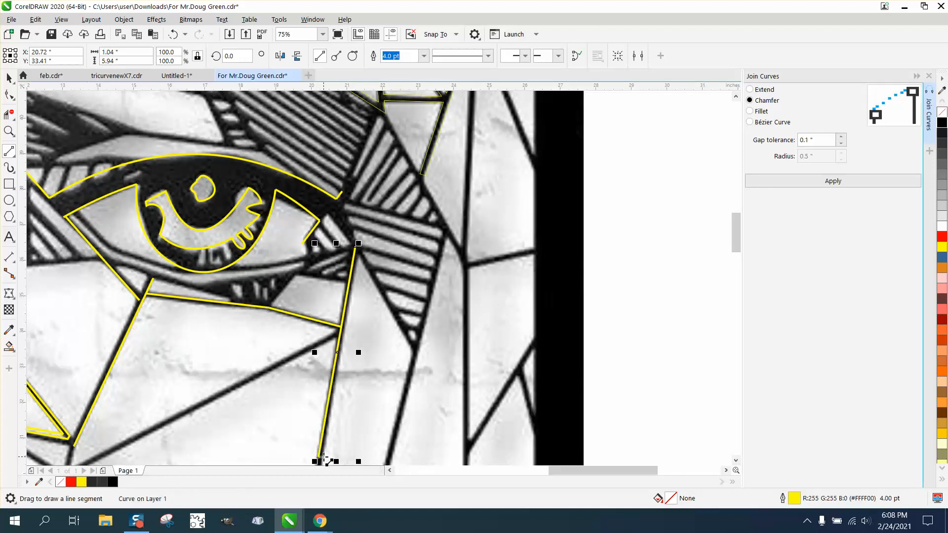